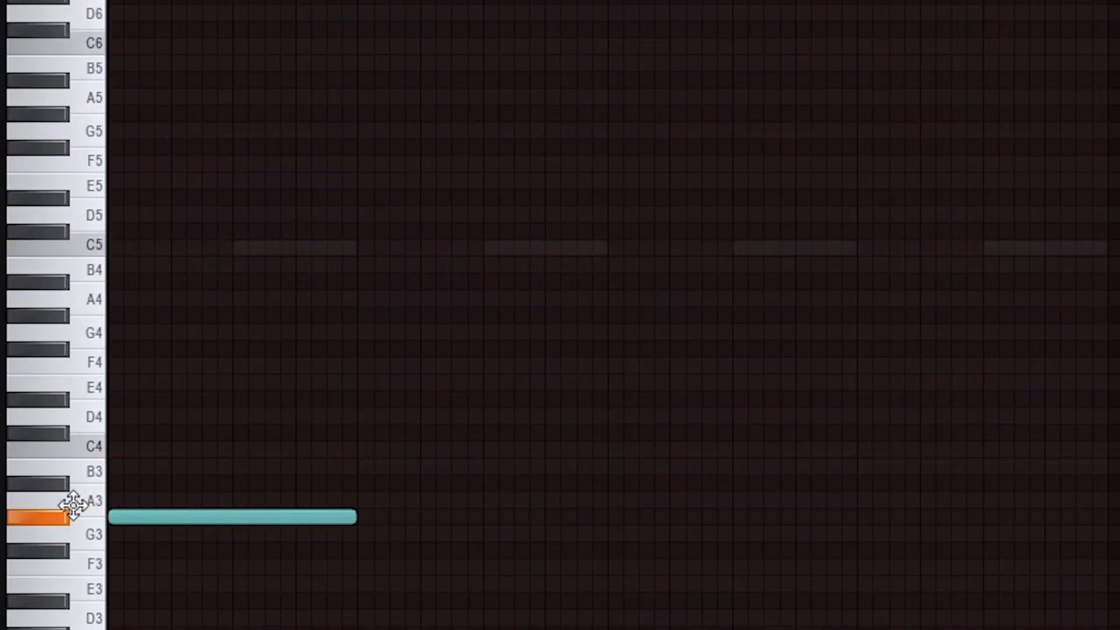
Write an opening chord of D#4, A#4 and A#5 with short F#6, F6 and C#6 melody notes above it.
{"action": "left_click_drag", "start_coordinate": [73, 505], "coordinate": [88, 489]}
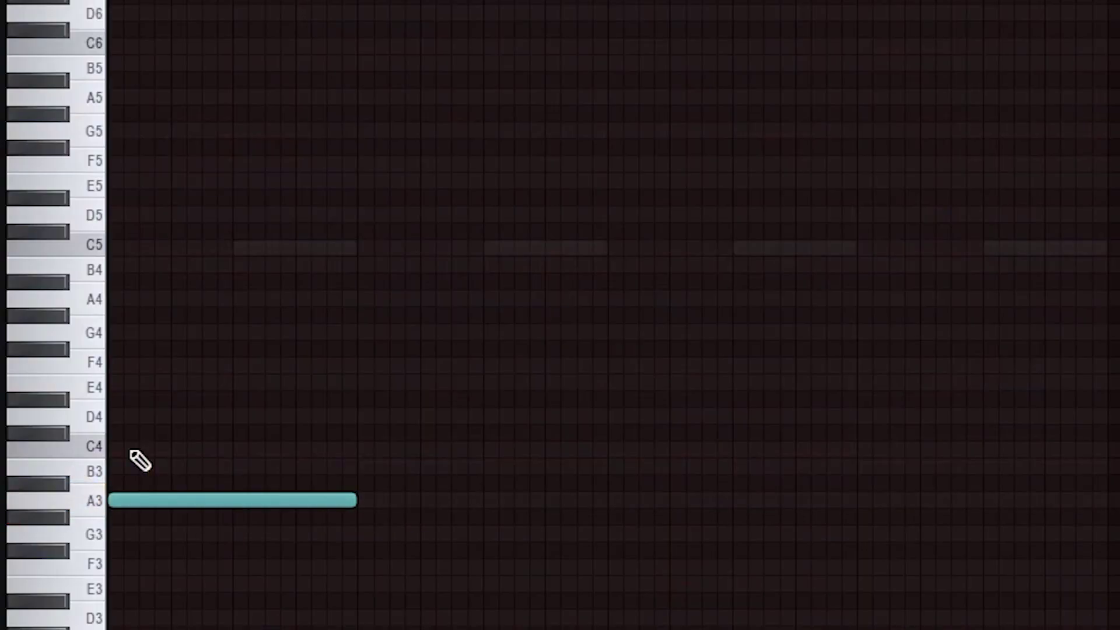
{"action": "left_click_drag", "start_coordinate": [61, 344], "coordinate": [60, 161]}
{"action": "key", "text": "space"}
{"action": "left_click_drag", "start_coordinate": [159, 175], "coordinate": [161, 187]}
{"action": "left_click_drag", "start_coordinate": [180, 408], "coordinate": [157, 425]}
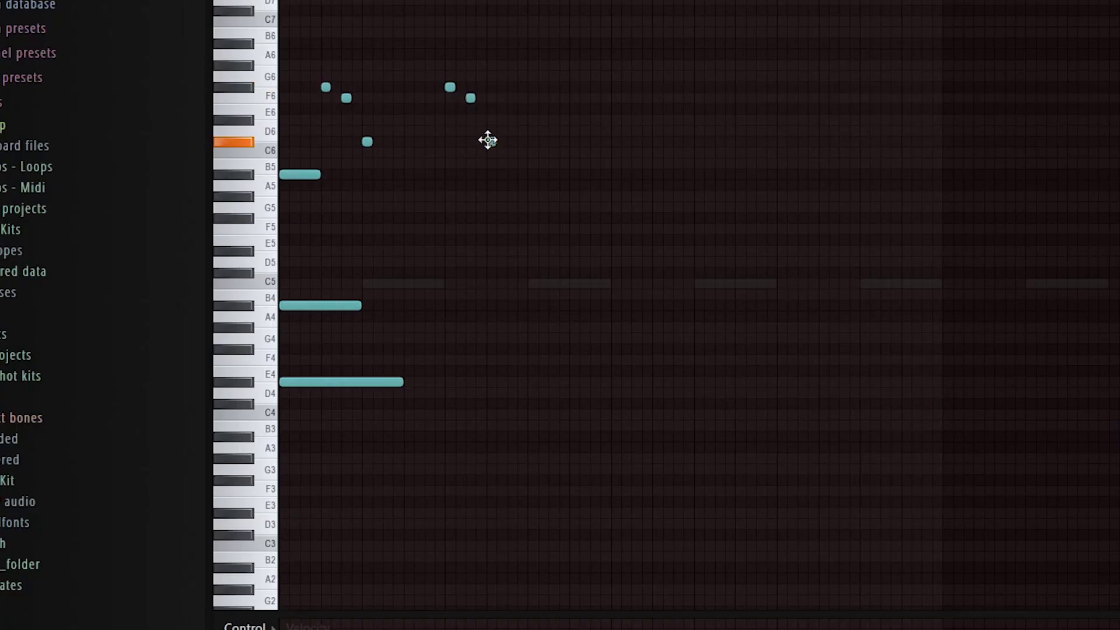
Add a C#5 note to the bar 3 chord and an A#4 note to the final chord during playback.
{"action": "key", "text": "space"}
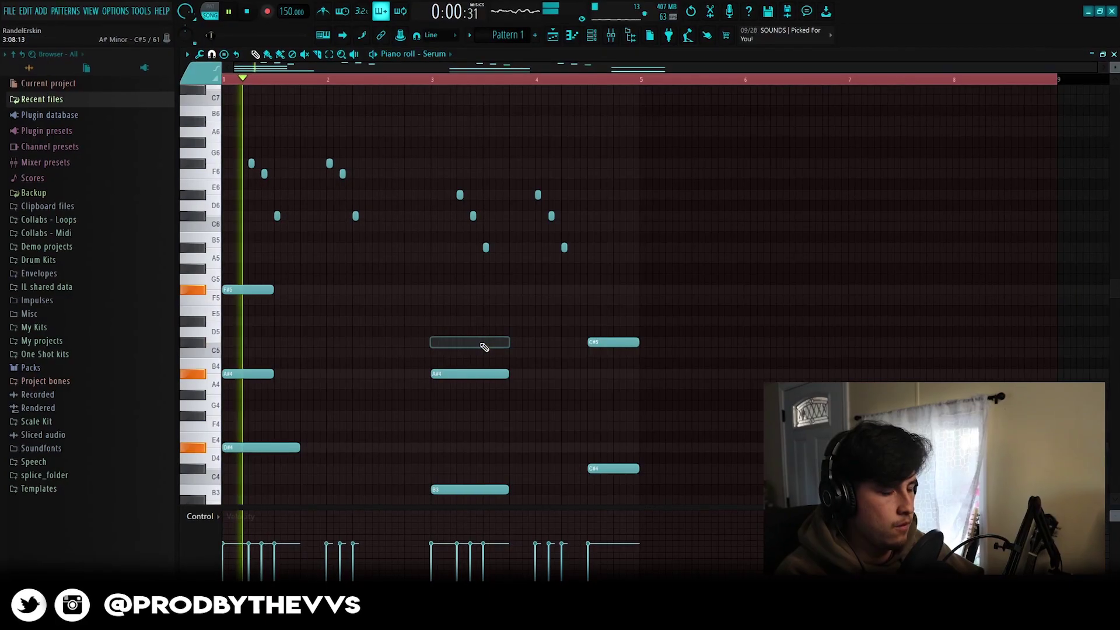
{"action": "left_click", "coordinate": [442, 344]}
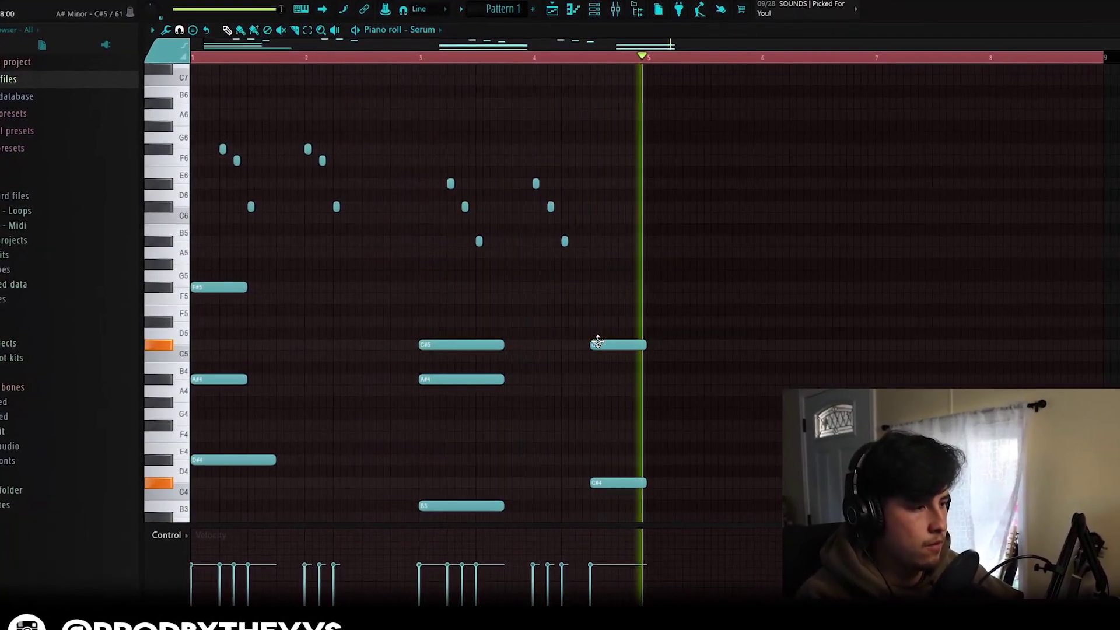
{"action": "left_click", "coordinate": [598, 379]}
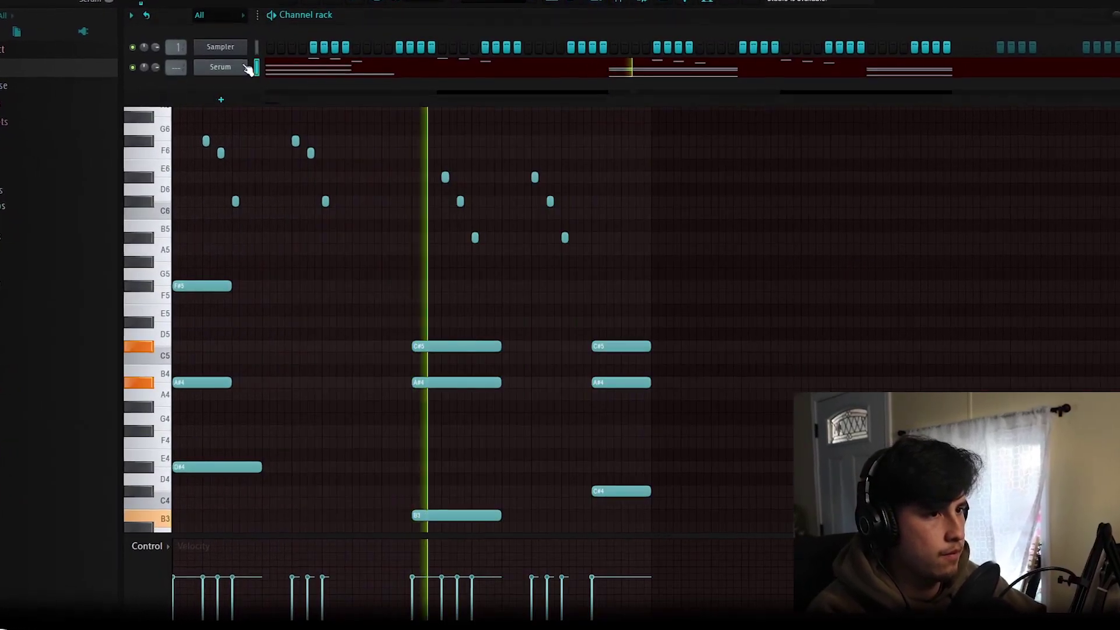
Open the Serum channel's synth and audition the next synth presets in the Kinetic Serum Bank.
{"action": "left_click", "coordinate": [251, 67]}
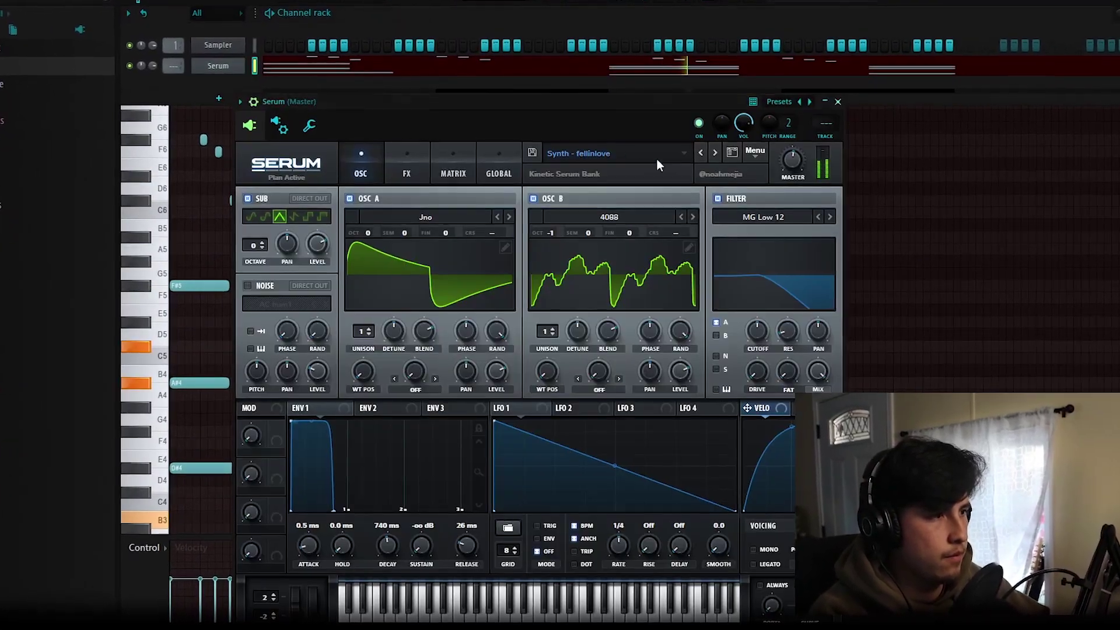
{"action": "left_click", "coordinate": [713, 153]}
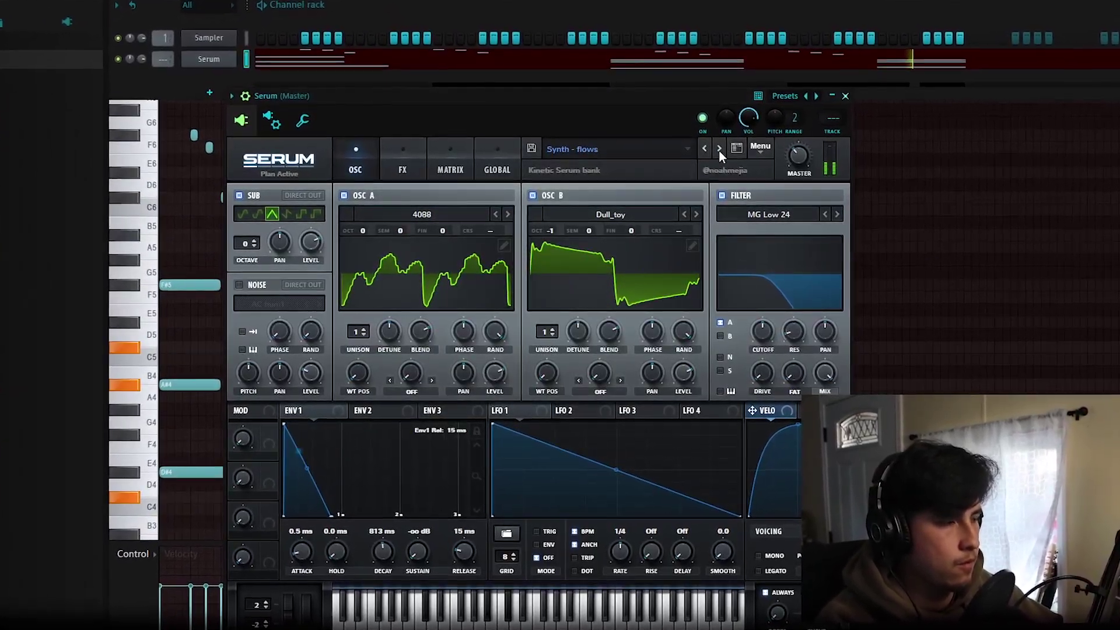
{"action": "left_click", "coordinate": [715, 152]}
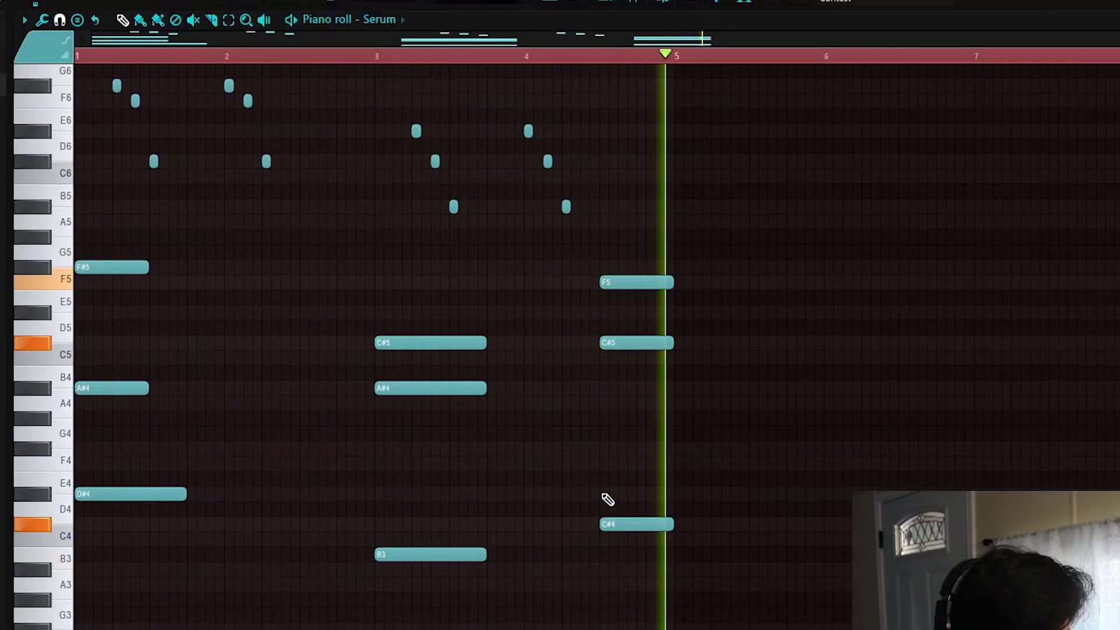
{"action": "scroll", "coordinate": [613, 372], "scroll_direction": "up", "scroll_amount": 3}
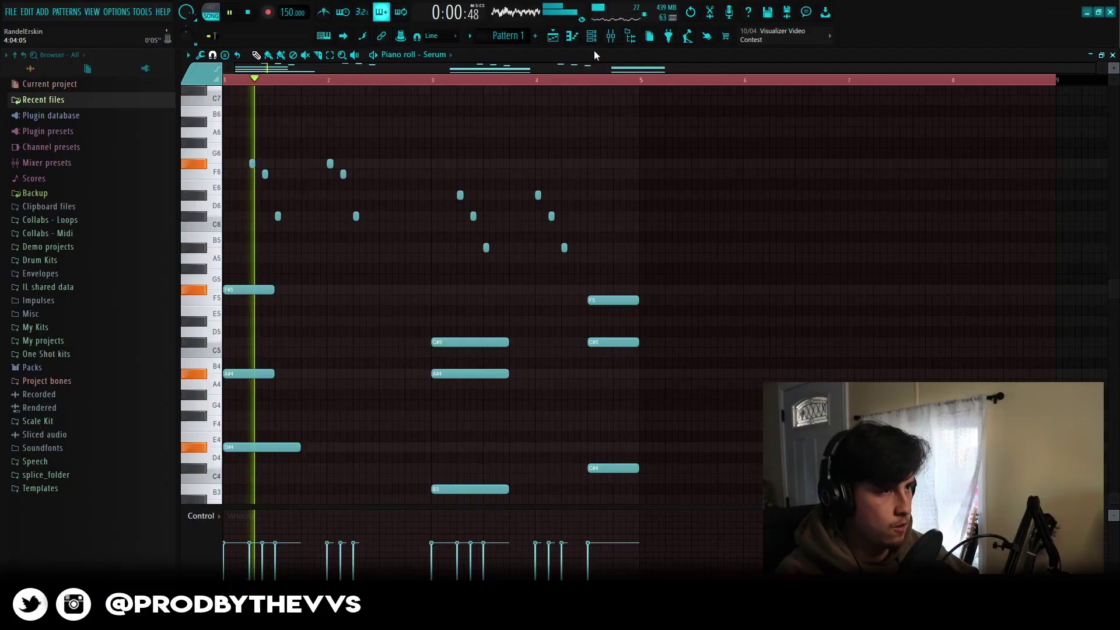
Route the Serum channel to mixer track Insert 1.
{"action": "key", "text": "F6"}
{"action": "right_click", "coordinate": [279, 89]}
{"action": "left_click", "coordinate": [298, 196]}
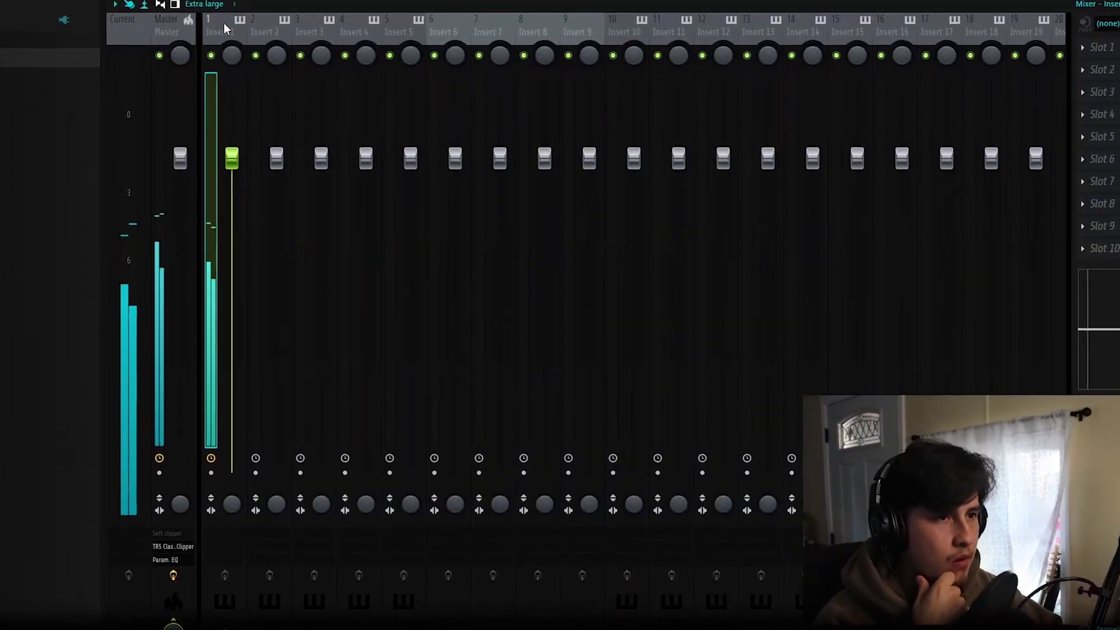
Load the saved mixer track state Melody Effect 5 onto Insert 1.
{"action": "right_click", "coordinate": [223, 23]}
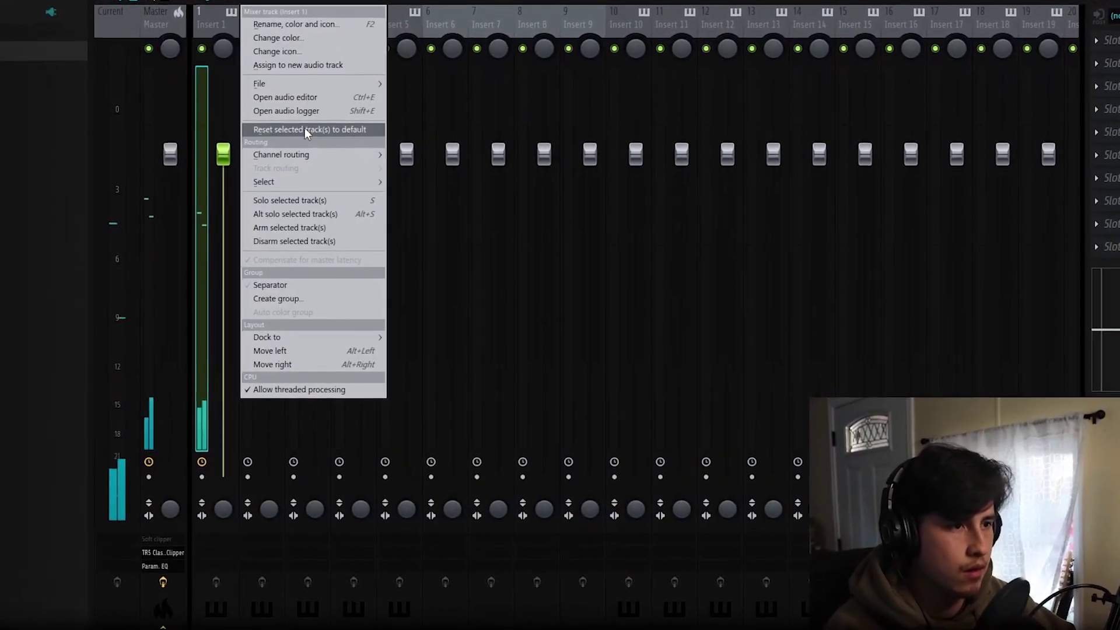
{"action": "mouse_move", "coordinate": [329, 88]}
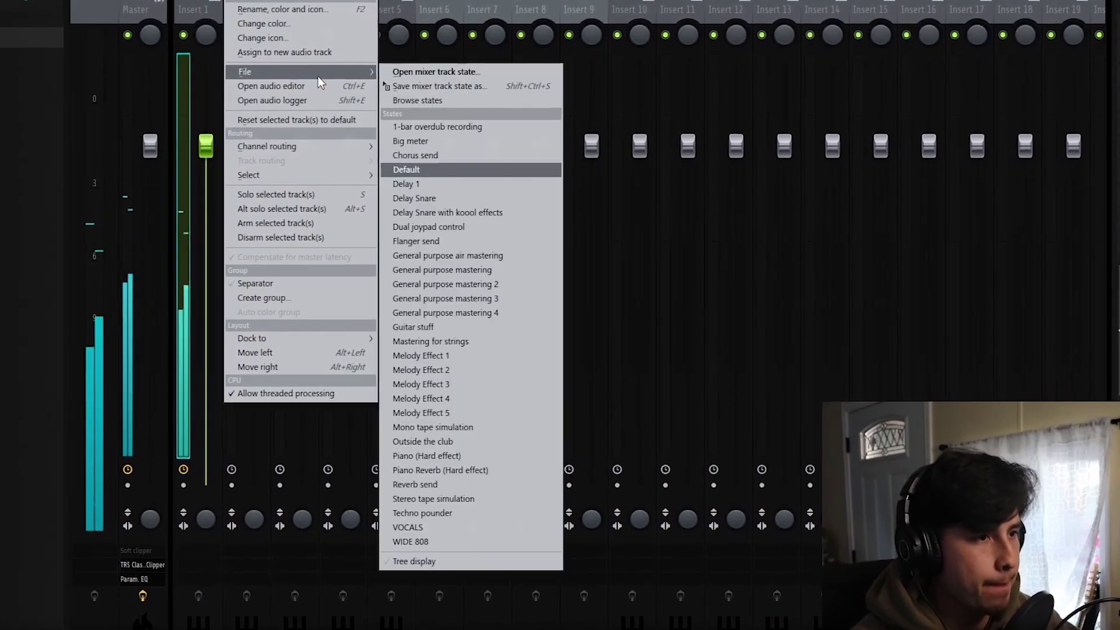
{"action": "left_click", "coordinate": [461, 412]}
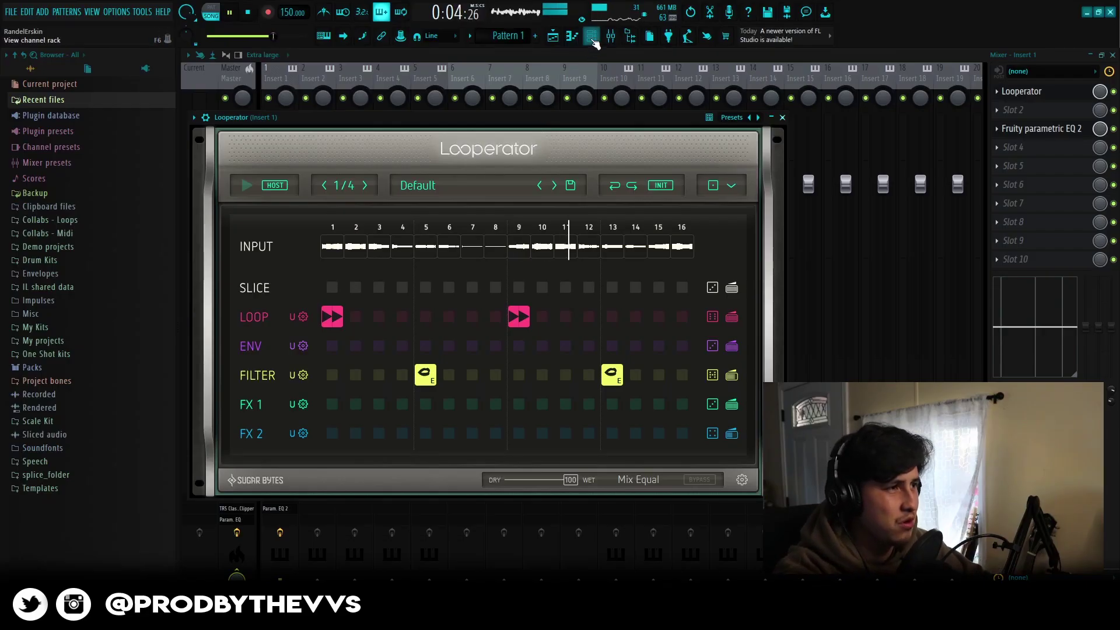
Open the Serum #2 channel's synth and advance its preset to Synth - Holographic.
{"action": "left_click", "coordinate": [593, 38]}
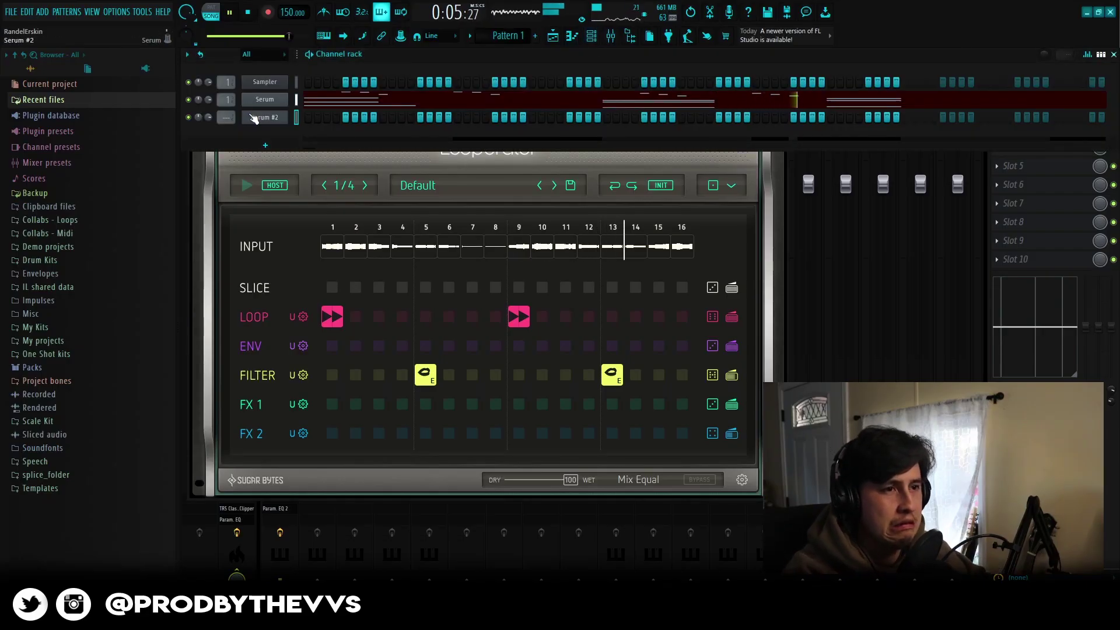
{"action": "left_click", "coordinate": [264, 117]}
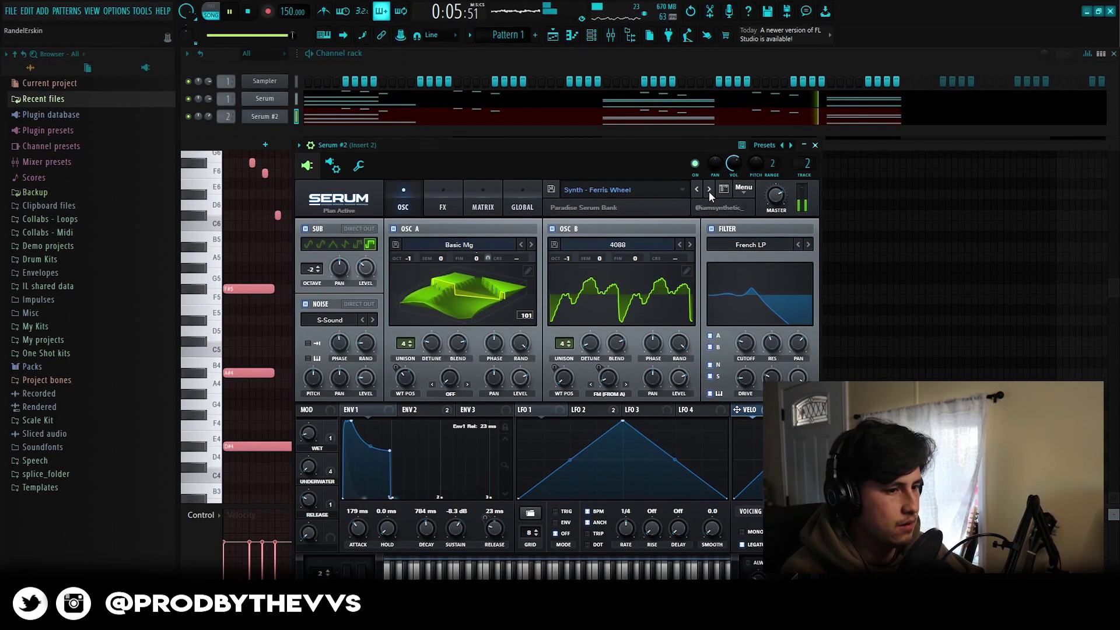
{"action": "left_click", "coordinate": [709, 188]}
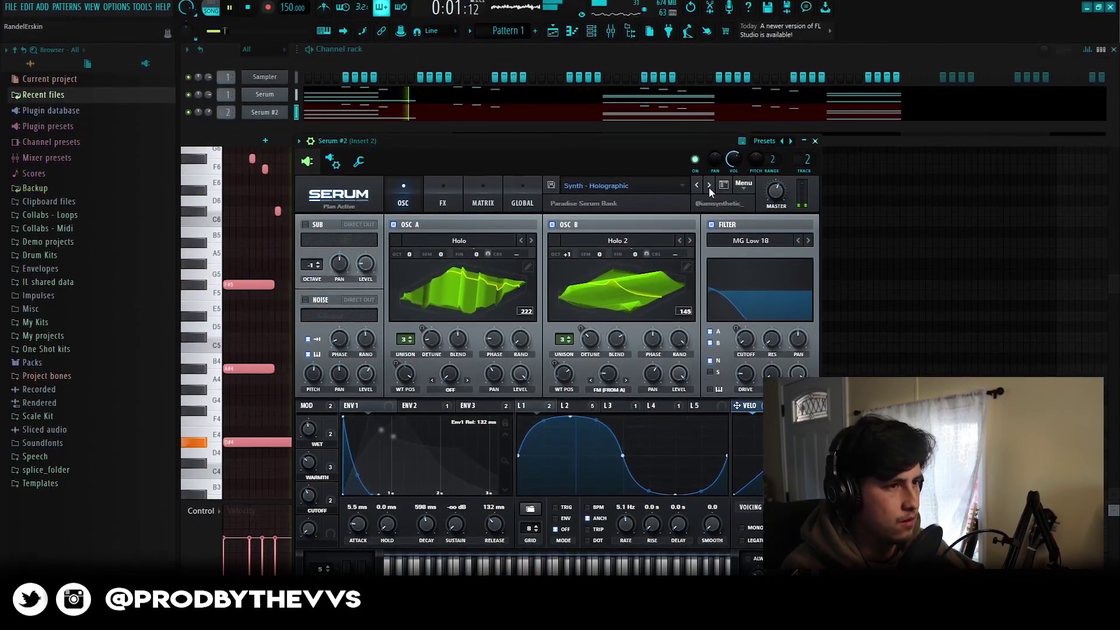
Load Gross Beat into the first effect slot of mixer track Insert 2.
{"action": "left_click", "coordinate": [610, 32]}
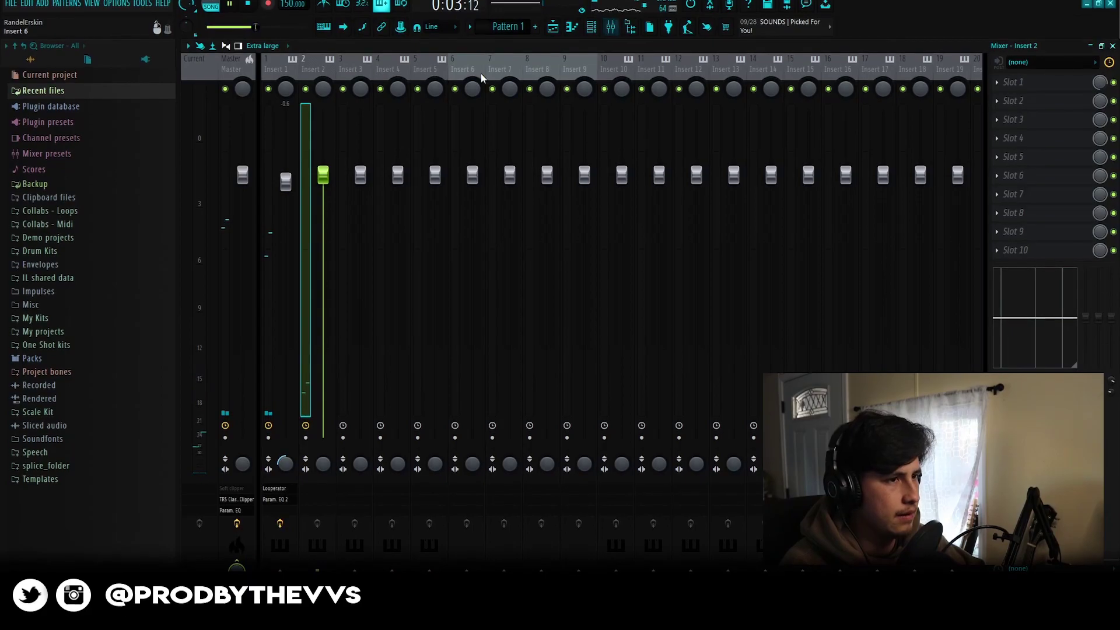
{"action": "left_click", "coordinate": [1004, 92]}
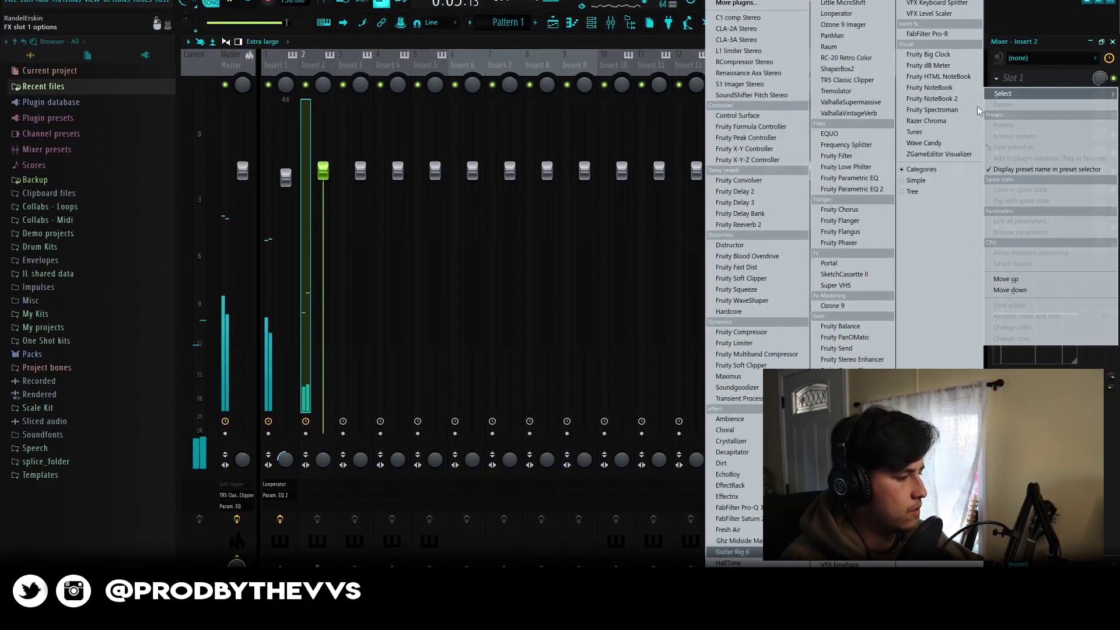
{"action": "left_click", "coordinate": [846, 408]}
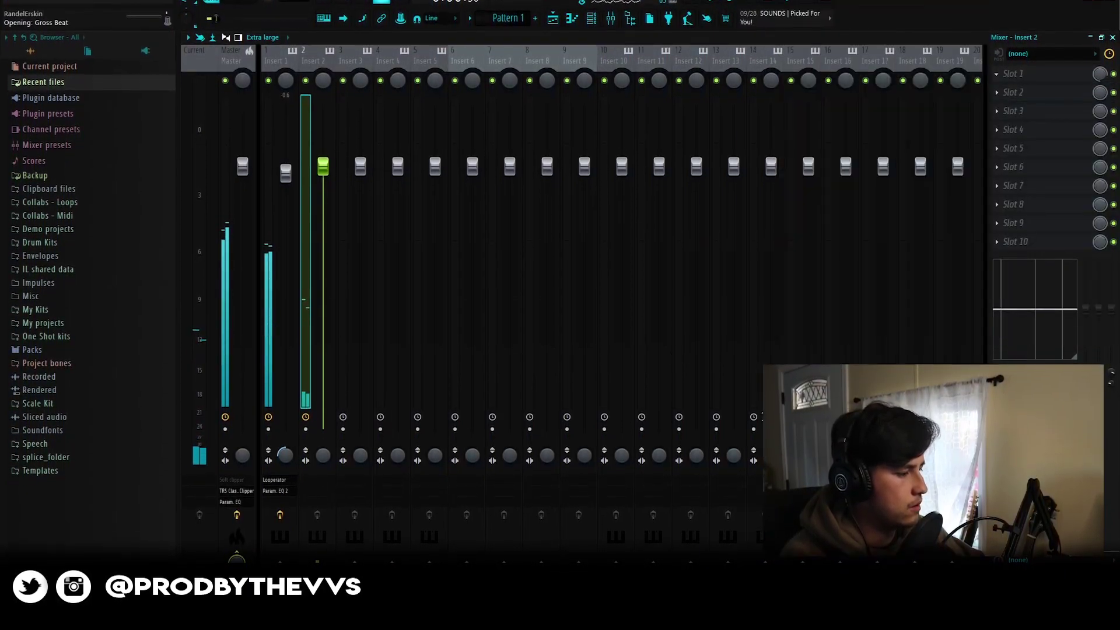
{"action": "left_click", "coordinate": [326, 265]}
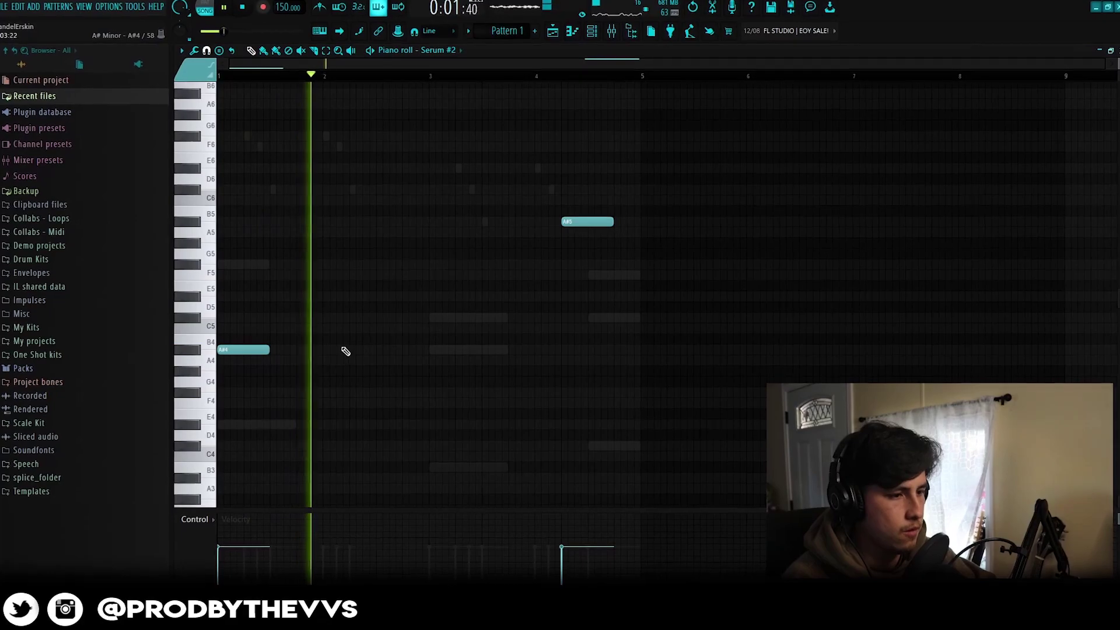
Place a C#5 note at bar 3 and an F5 note at the end of bar 4 in the Serum #2 part.
{"action": "left_click", "coordinate": [432, 321]}
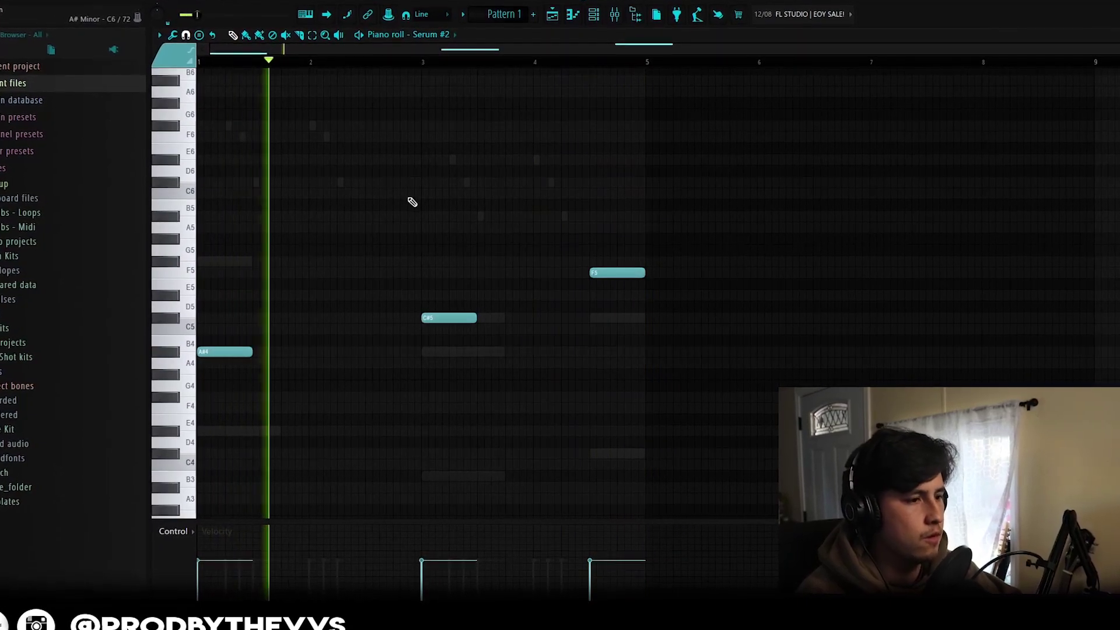
Add Looperator to the effect chain of mixer track Insert 2.
{"action": "left_click", "coordinate": [593, 13]}
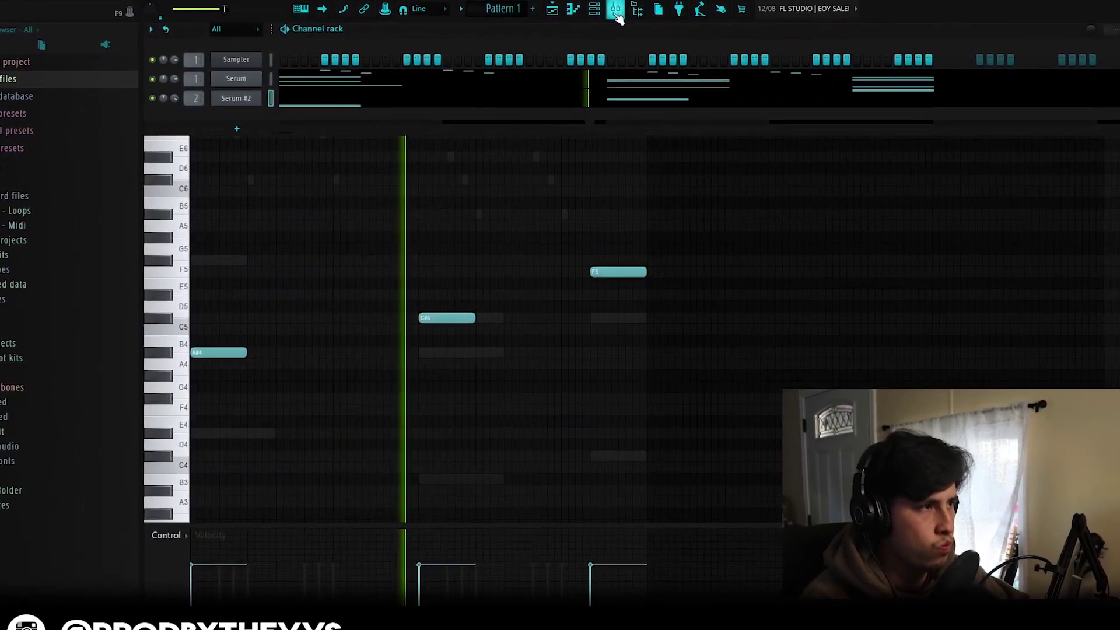
{"action": "left_click", "coordinate": [615, 13]}
{"action": "left_click", "coordinate": [1060, 110]}
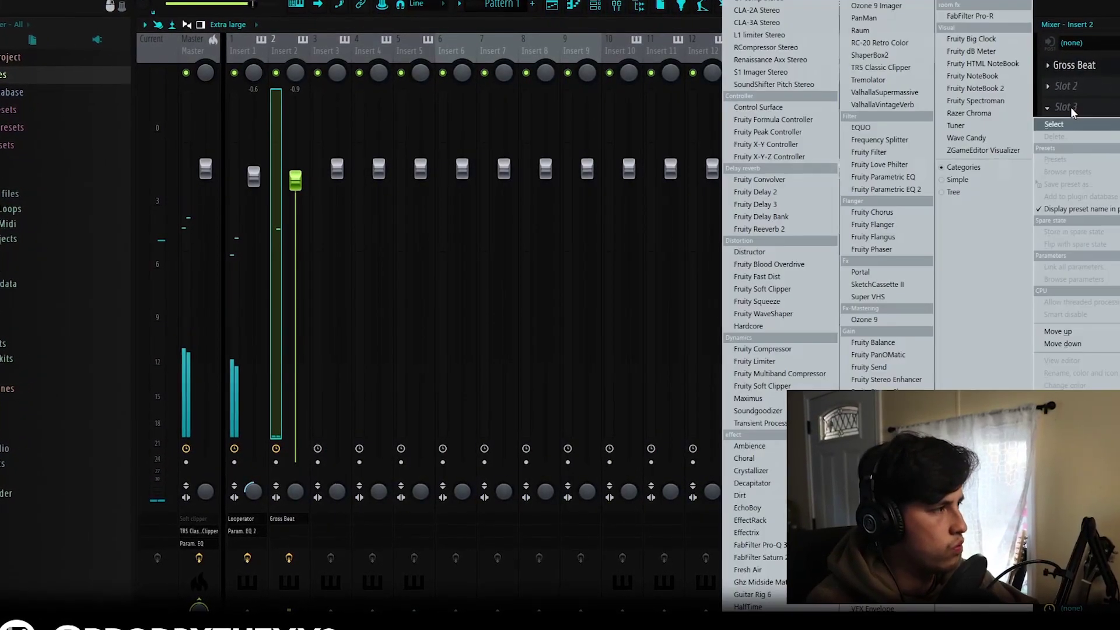
{"action": "left_click", "coordinate": [753, 625]}
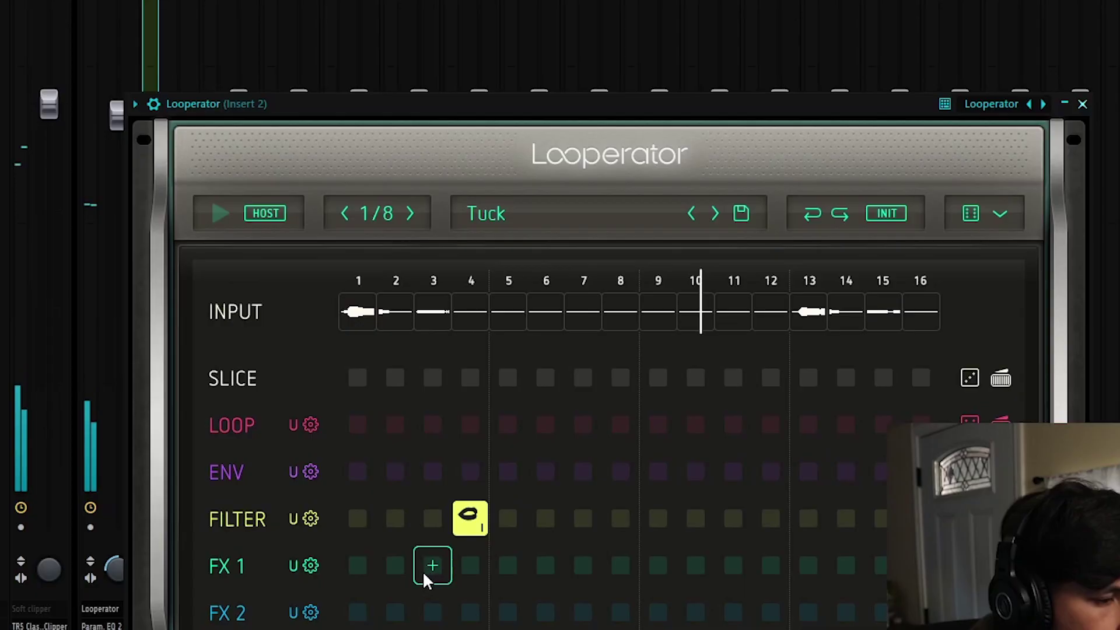
Rearrange Looperator's vowel filter steps, placing one on step 2 and clearing steps 3 and 4.
{"action": "left_click", "coordinate": [432, 518]}
{"action": "left_click", "coordinate": [444, 522]}
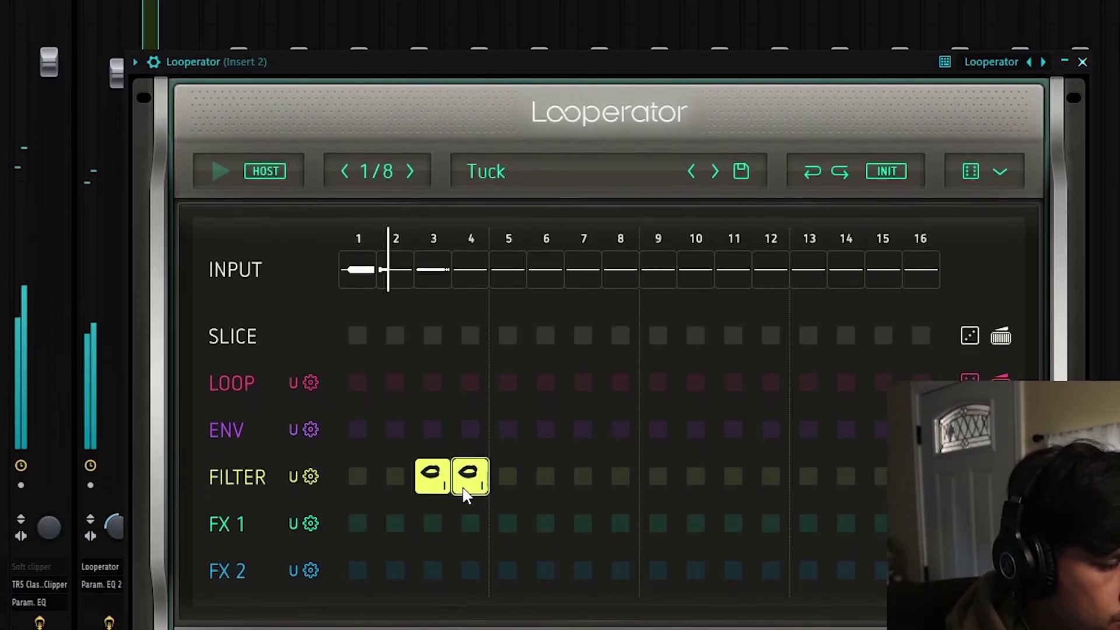
{"action": "left_click", "coordinate": [433, 459]}
{"action": "left_click", "coordinate": [399, 475]}
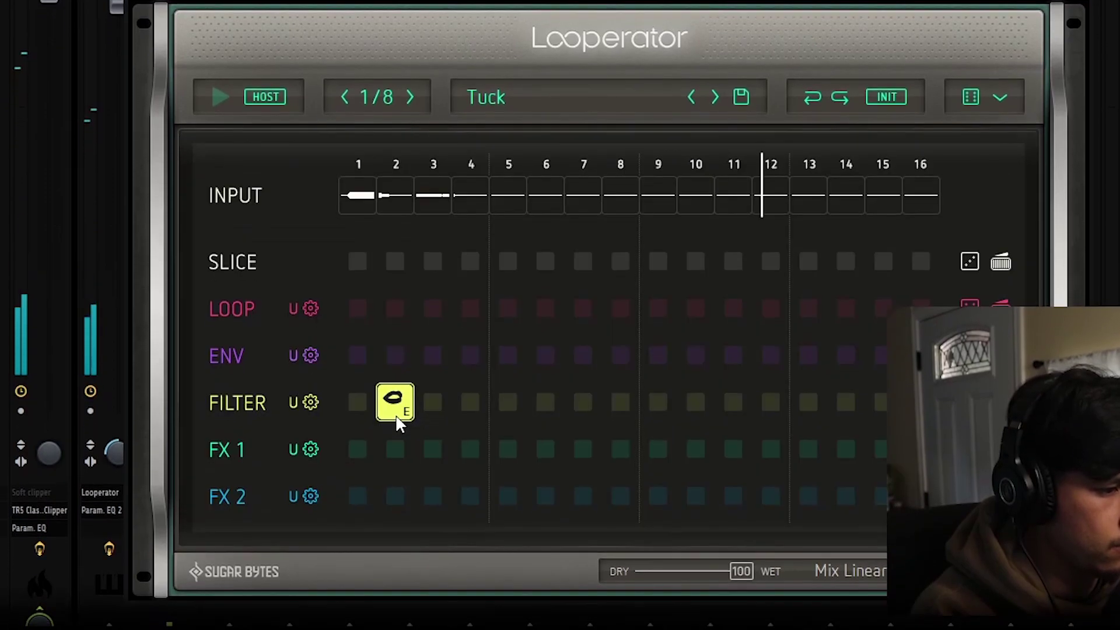
{"action": "left_click", "coordinate": [432, 461]}
{"action": "left_click", "coordinate": [410, 395]}
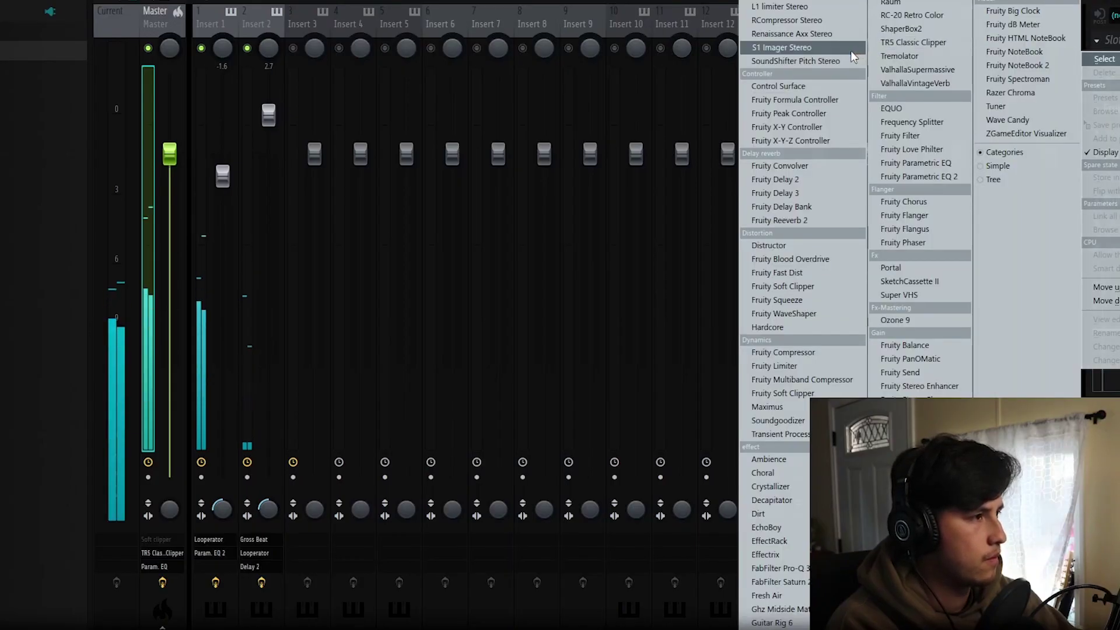
Load SoundShifter Pitch Stereo into an effect slot on the Master track.
{"action": "left_click", "coordinate": [851, 60]}
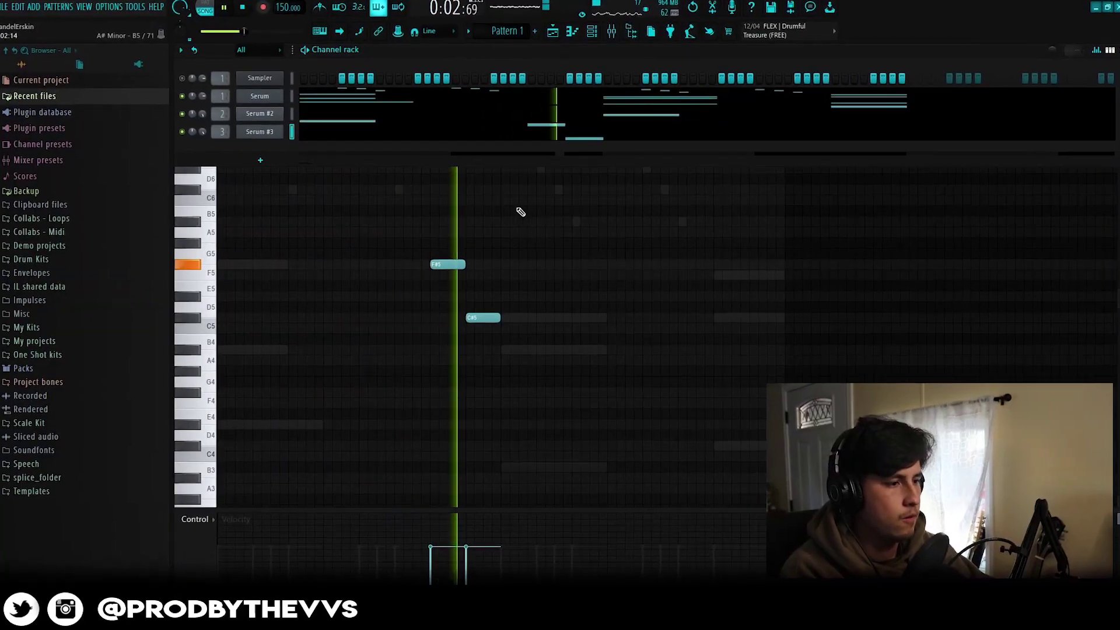
Try a C#5 note in bar 4 of the Serum #3 part.
{"action": "key", "text": "F6"}
{"action": "left_click", "coordinate": [682, 317]}
{"action": "right_click", "coordinate": [694, 319]}
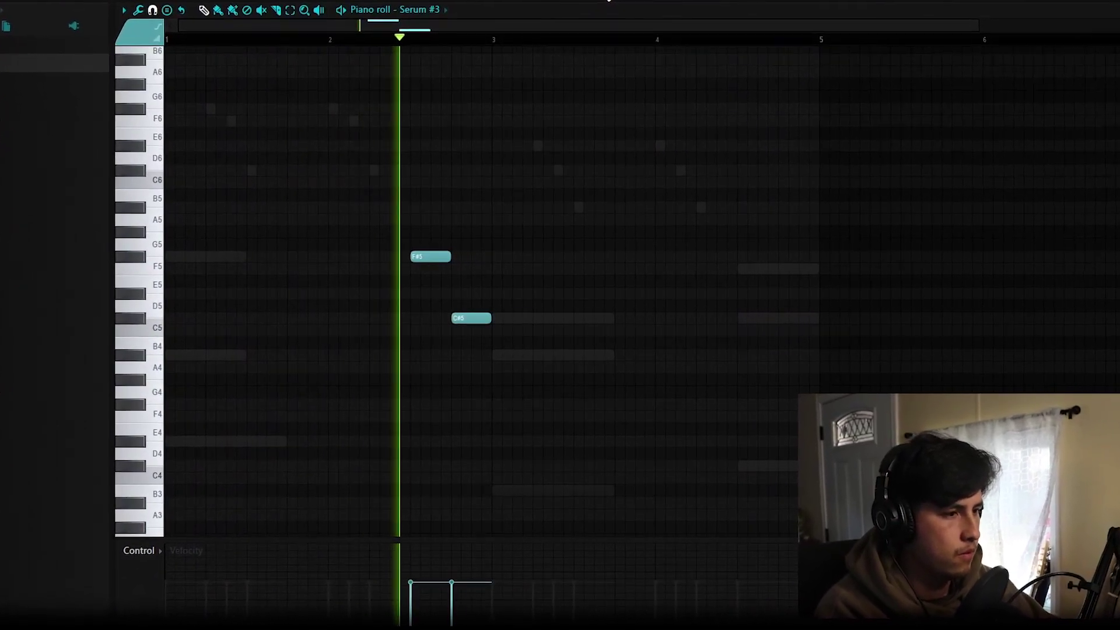
Render the Master mixer track to a 32-bit float stereo WAV and select the rendered clip in the playlist.
{"action": "left_click", "coordinate": [598, 3]}
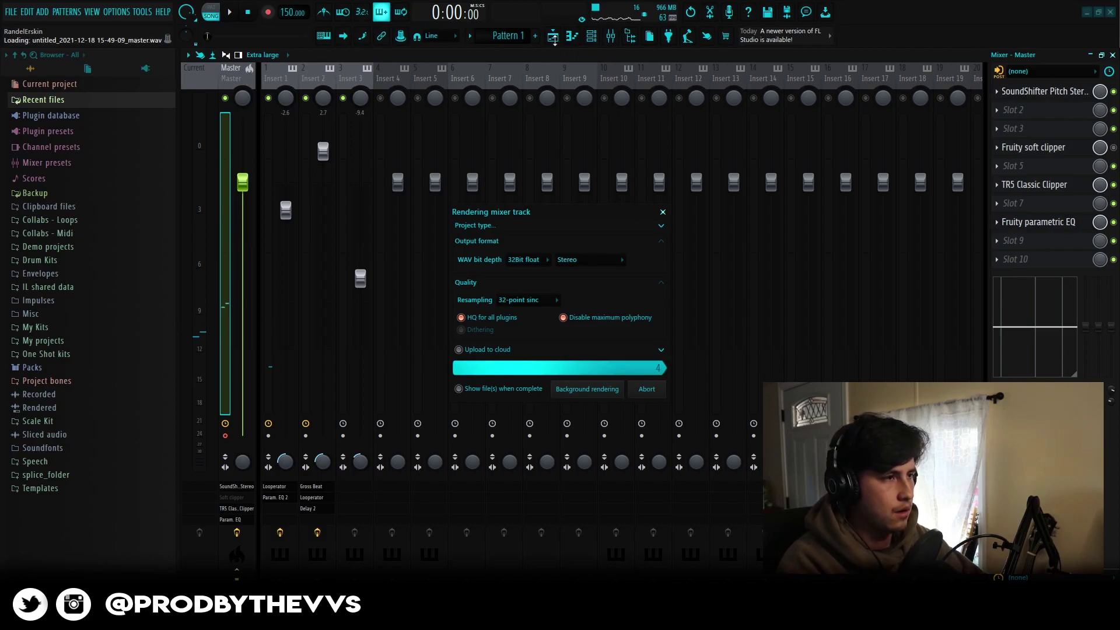
{"action": "left_click", "coordinate": [553, 36]}
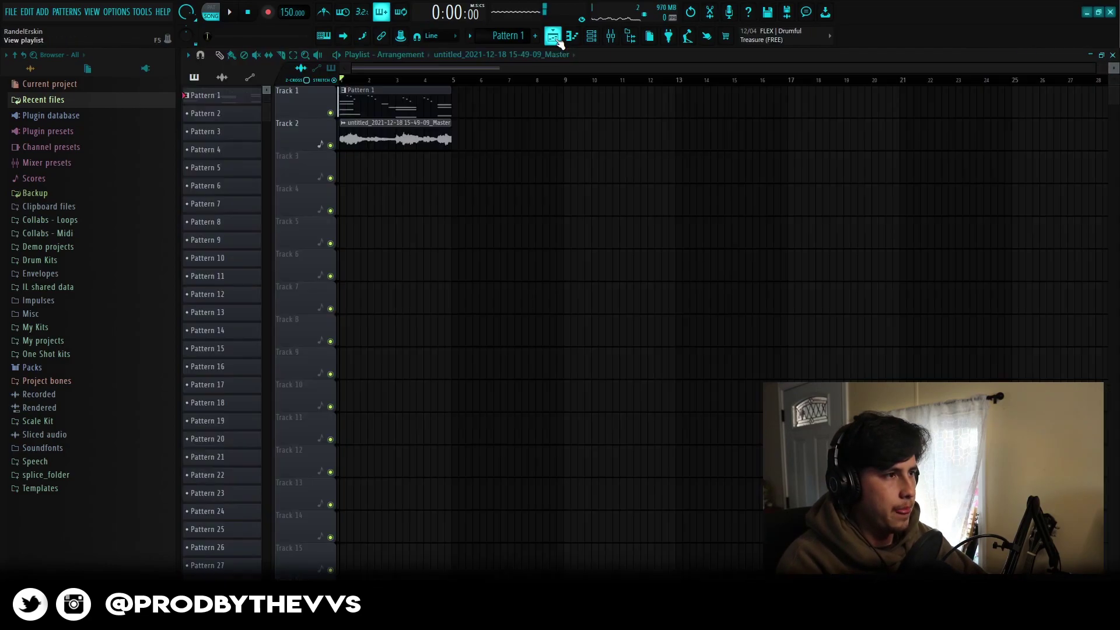
{"action": "left_click", "coordinate": [420, 130]}
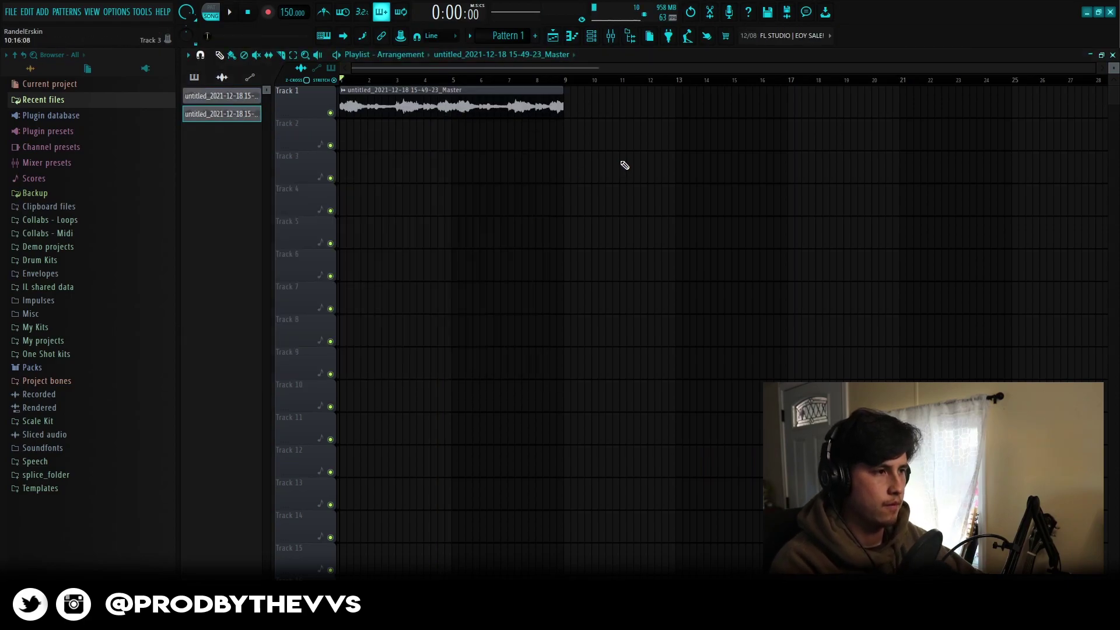
Stretch the rendered audio clip on Track 1 to end at bar 9 and toggle playback.
{"action": "scroll", "coordinate": [735, 103], "scroll_direction": "up", "scroll_amount": 2}
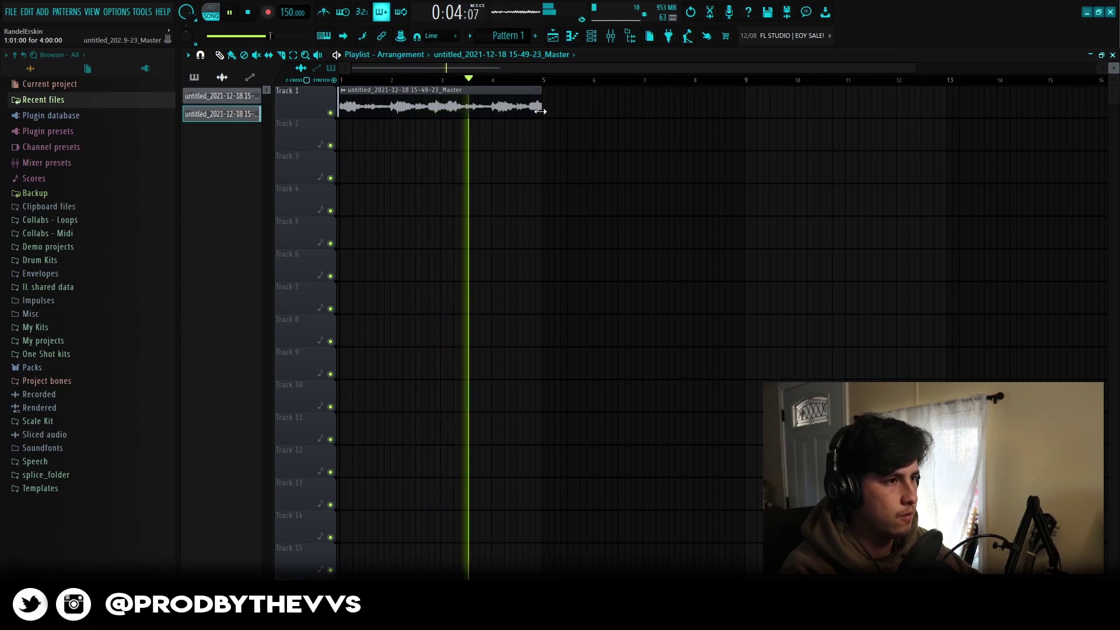
{"action": "left_click_drag", "start_coordinate": [541, 111], "coordinate": [747, 112]}
{"action": "key", "text": "space"}
Add Fruity parametric EQ 2 to the rendered clip's mixer track and apply its 30Hz + 18kHz cut preset.
{"action": "double_click", "coordinate": [408, 105]}
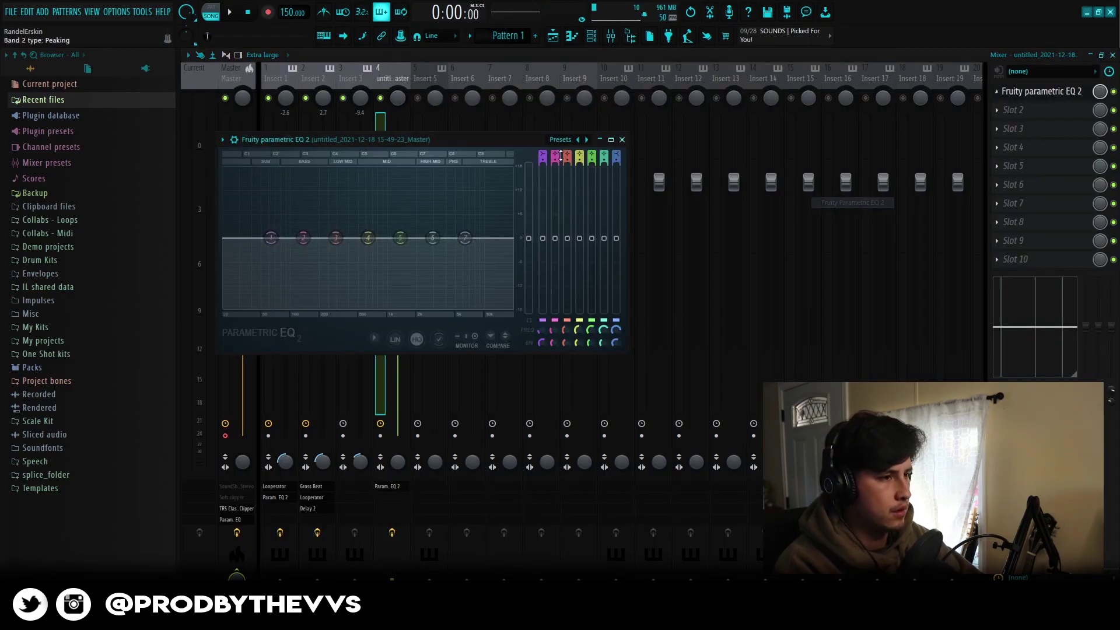
{"action": "left_click", "coordinate": [587, 140]}
{"action": "left_click", "coordinate": [623, 192]}
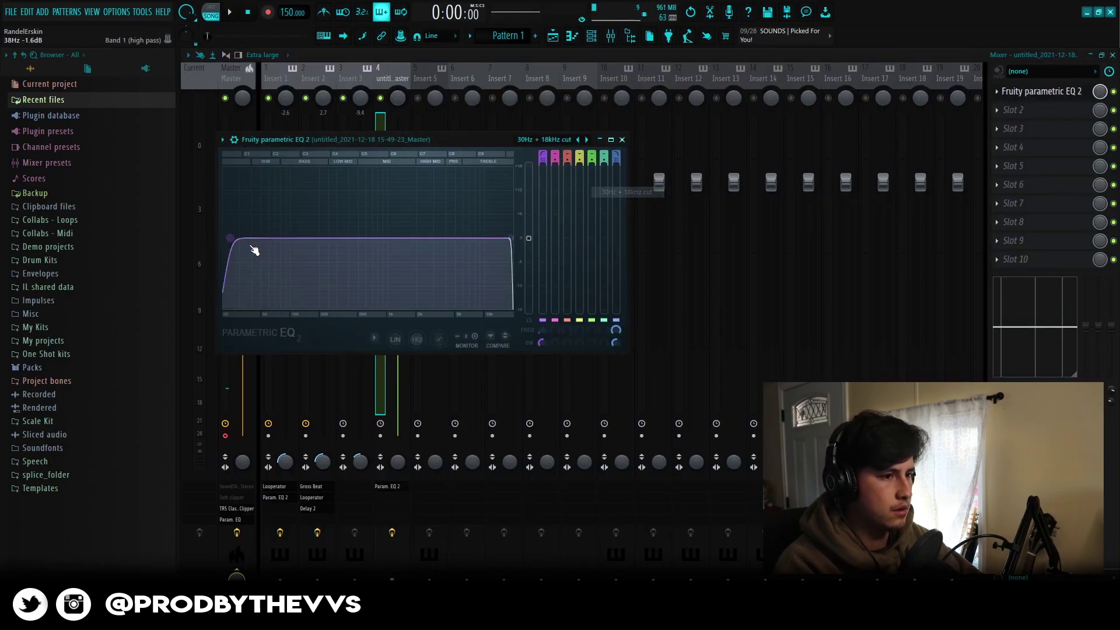
Add the Tremolator effect in slot 3 of the rendered clip's mixer track.
{"action": "left_click", "coordinate": [1017, 98]}
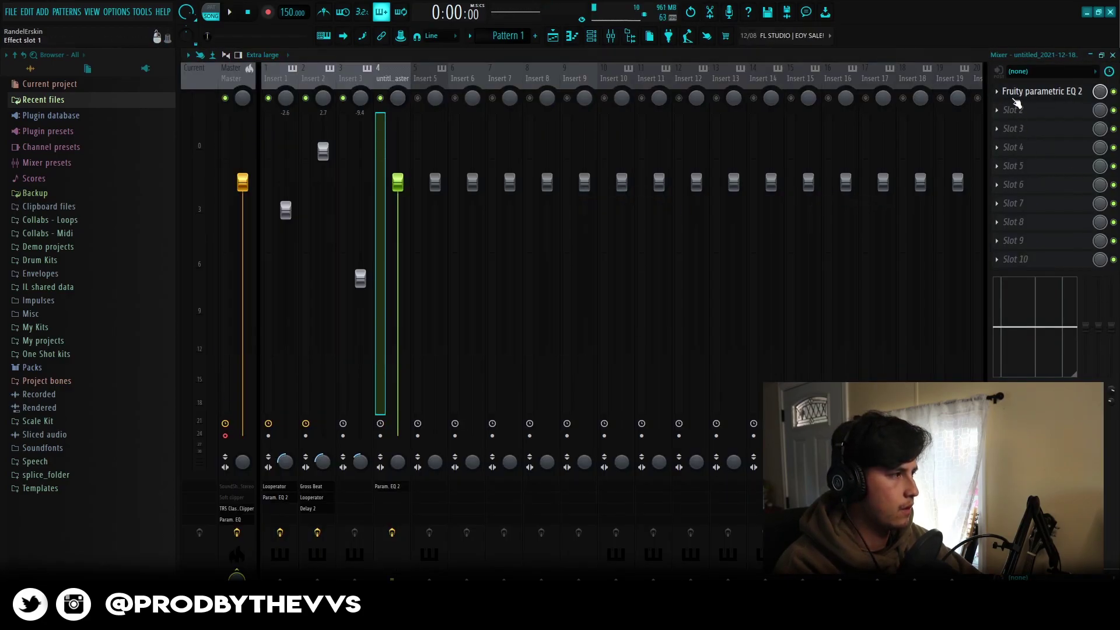
{"action": "left_click", "coordinate": [1007, 128]}
{"action": "left_click", "coordinate": [840, 105]}
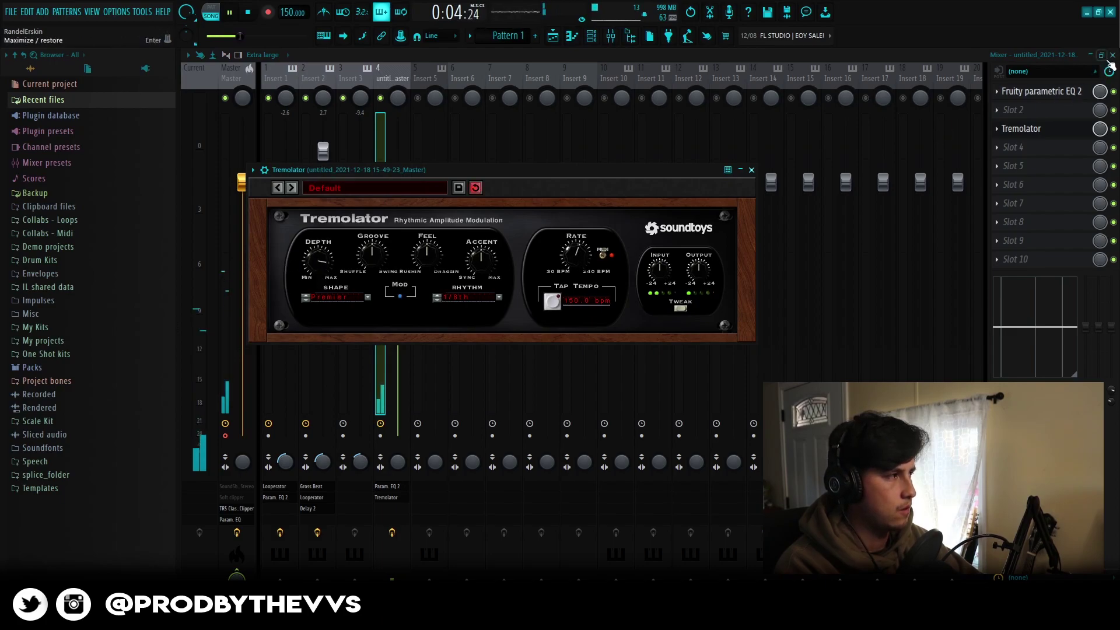
{"action": "left_click", "coordinate": [1114, 56]}
{"action": "left_click", "coordinate": [613, 37]}
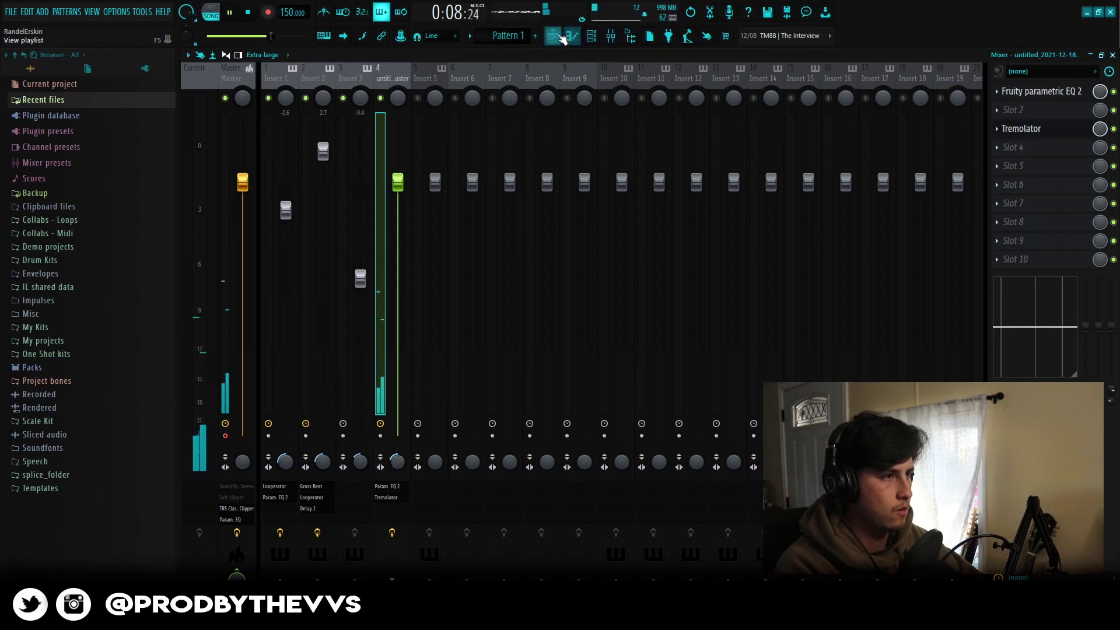
Set up a copy of the rendered clip on Track 2, with Reverse turned off and routed to mixer track 5.
{"action": "left_click", "coordinate": [560, 37]}
{"action": "left_click", "coordinate": [495, 154]}
{"action": "double_click", "coordinate": [525, 135]}
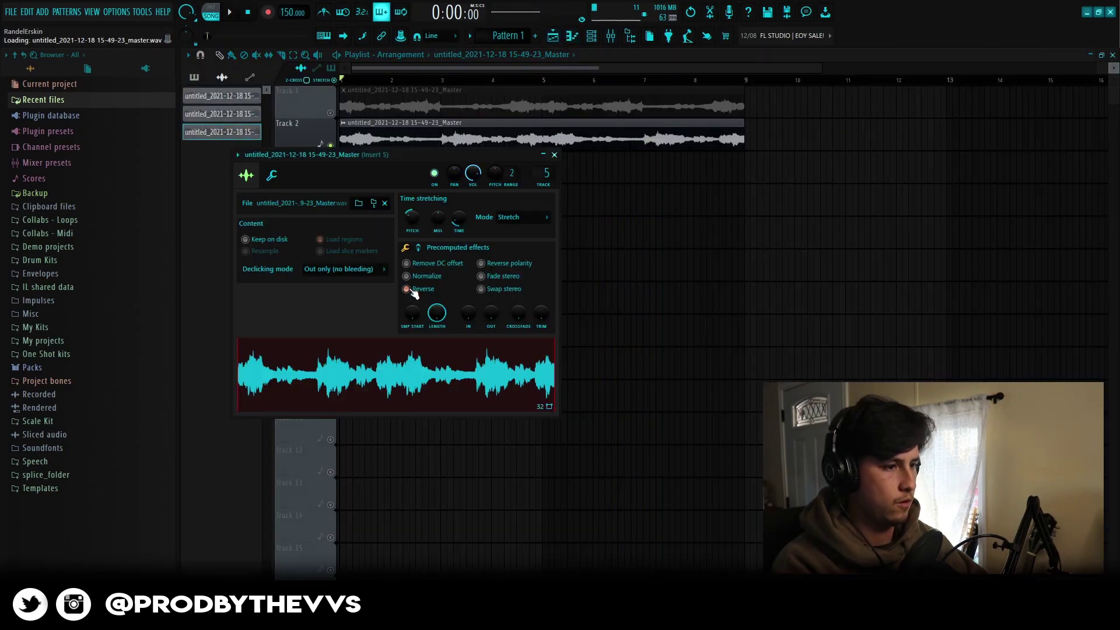
{"action": "left_click", "coordinate": [612, 30]}
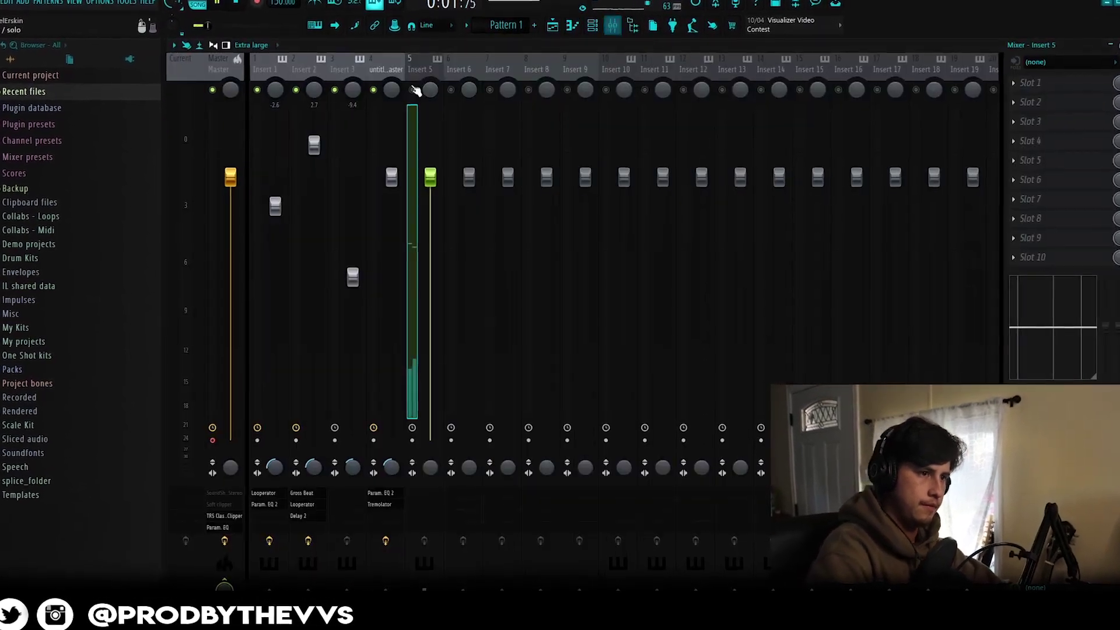
Trim the second part of the Track 1 clip to start at bar 4 and toggle playback.
{"action": "left_click", "coordinate": [559, 23]}
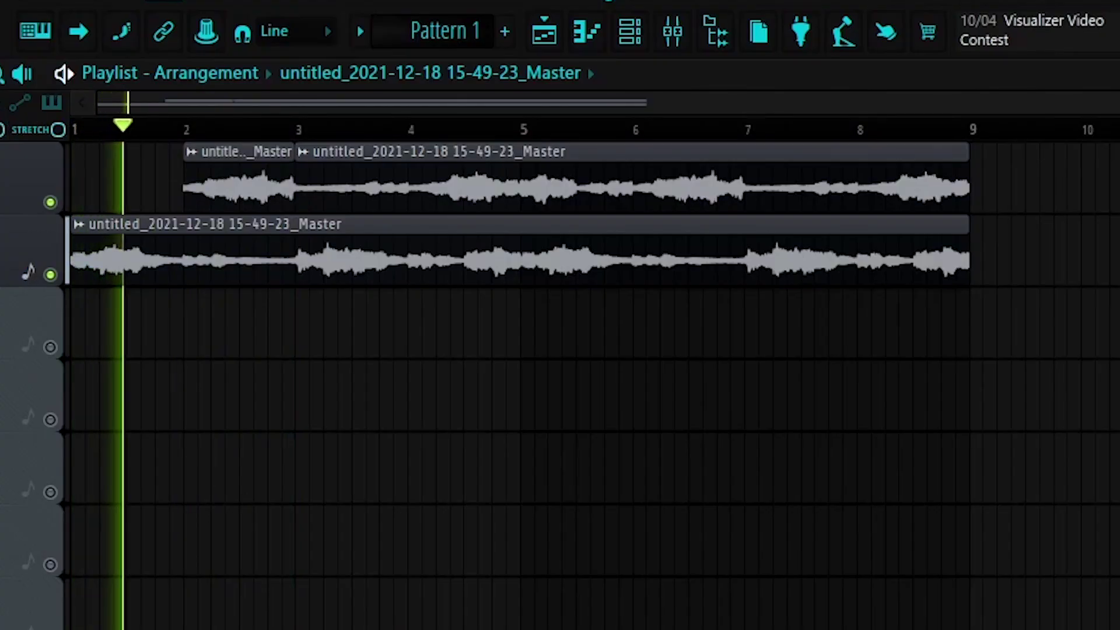
{"action": "mouse_move", "coordinate": [395, 180]}
{"action": "left_mouse_down"}
{"action": "mouse_move", "coordinate": [445, 188]}
{"action": "mouse_move", "coordinate": [396, 187]}
{"action": "left_mouse_up"}
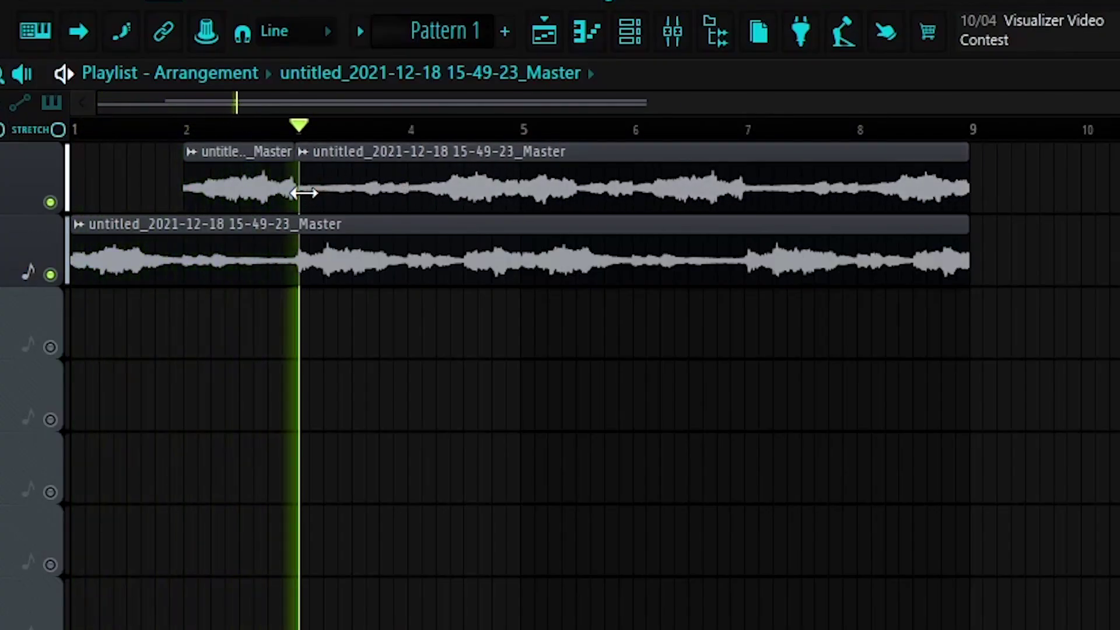
{"action": "left_click_drag", "start_coordinate": [299, 188], "coordinate": [400, 204]}
{"action": "key", "text": "space"}
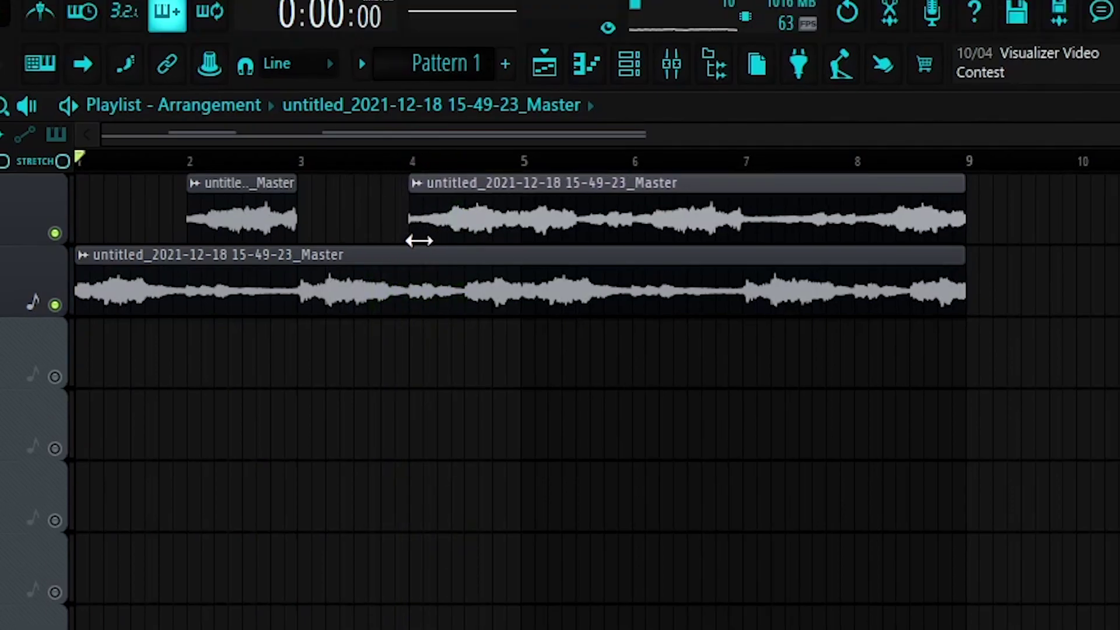
{"action": "key", "text": "space"}
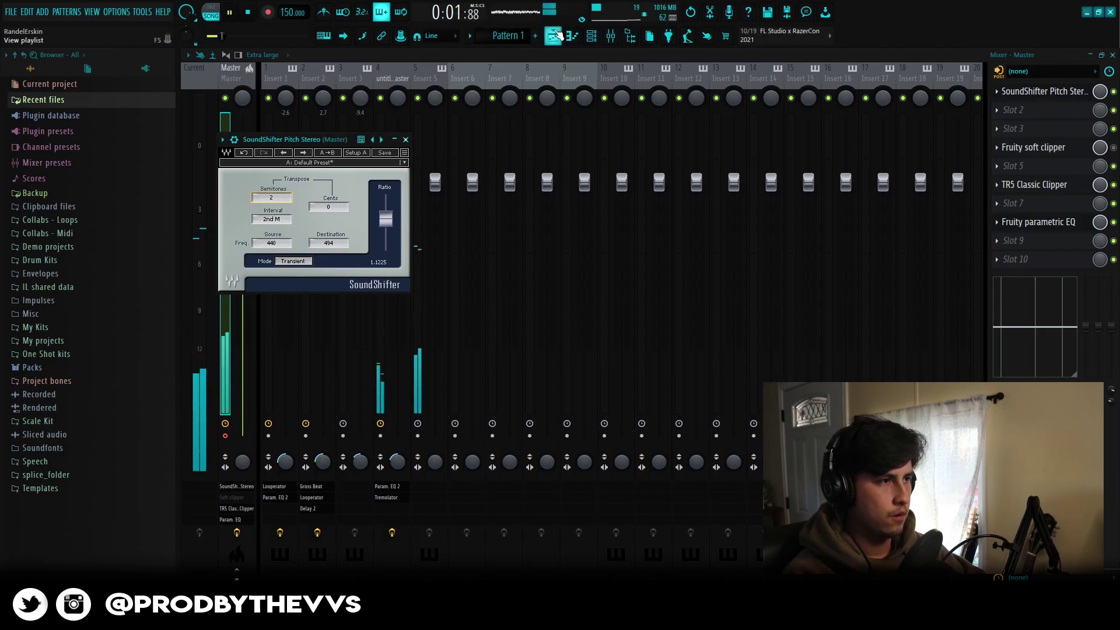
Set the Track 1 clip's mixer volume to 0.3 dB and the Insert 5 volume to -0.5 dB.
{"action": "left_click", "coordinate": [554, 36]}
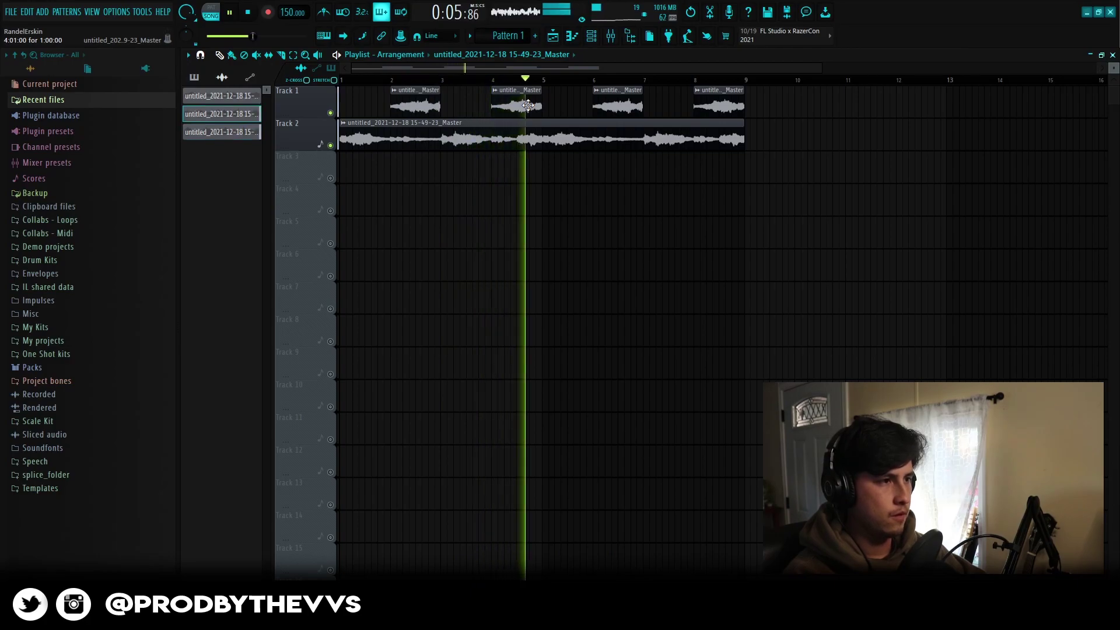
{"action": "double_click", "coordinate": [528, 106]}
{"action": "left_click", "coordinate": [611, 39]}
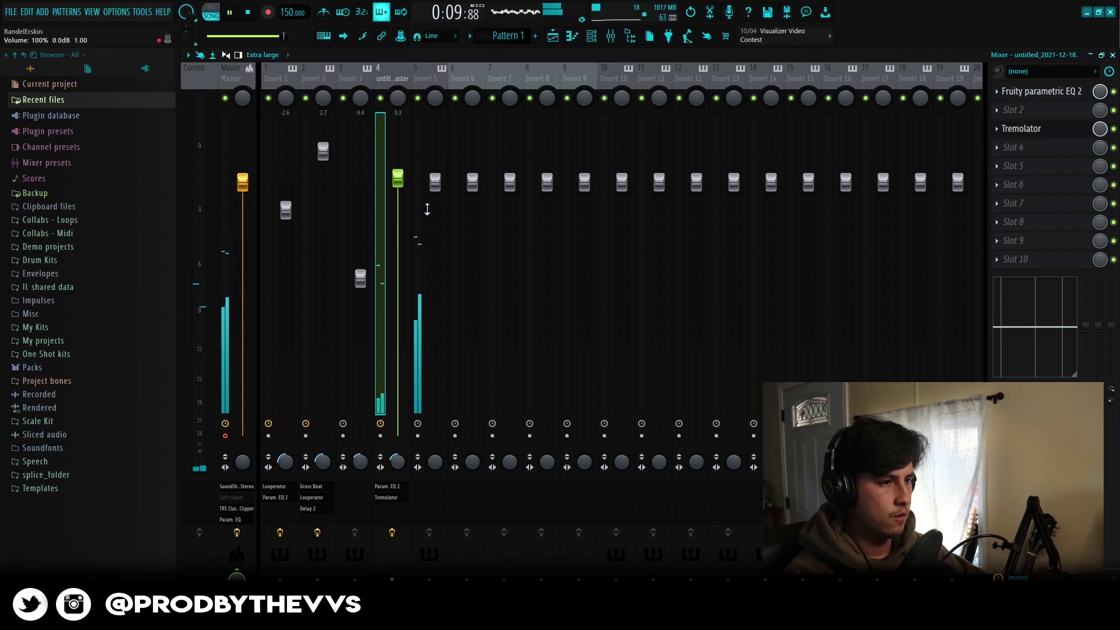
{"action": "left_click", "coordinate": [434, 427]}
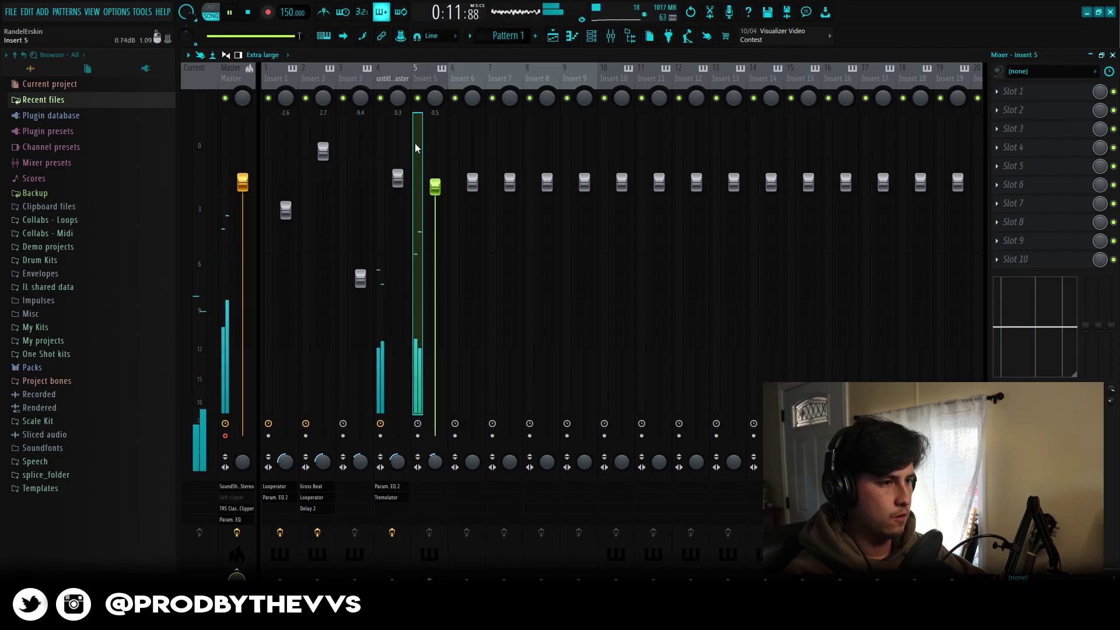
{"action": "left_click", "coordinate": [391, 80]}
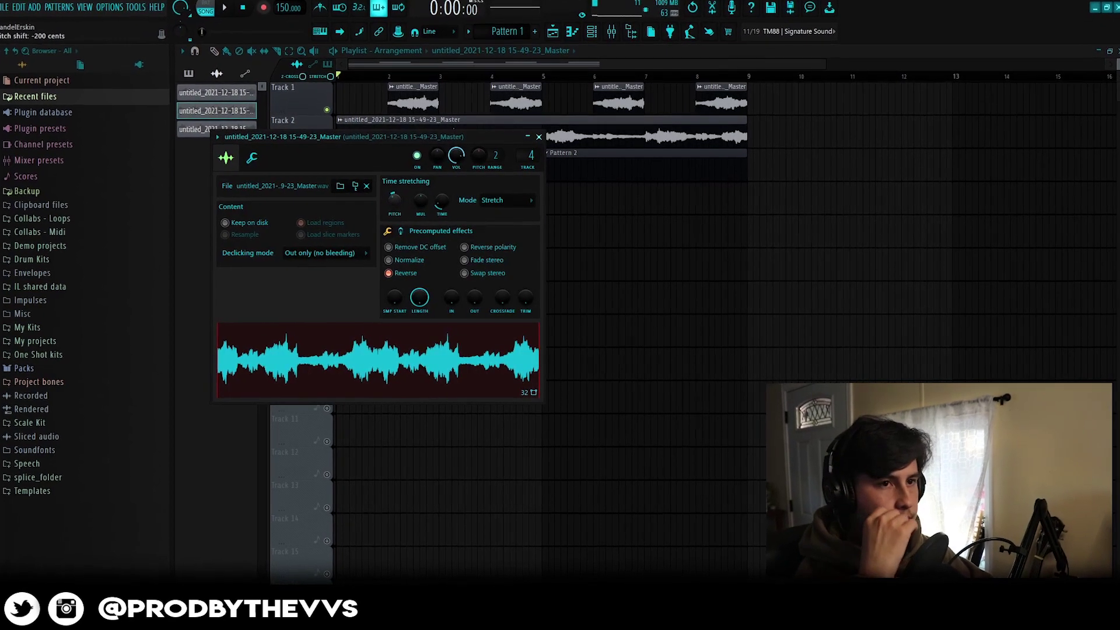
Reset the time-stretching settings of the rendered clips on Track 1 and Track 2 in their sample settings.
{"action": "double_click", "coordinate": [421, 117]}
{"action": "right_click", "coordinate": [413, 212]}
{"action": "left_click", "coordinate": [432, 219]}
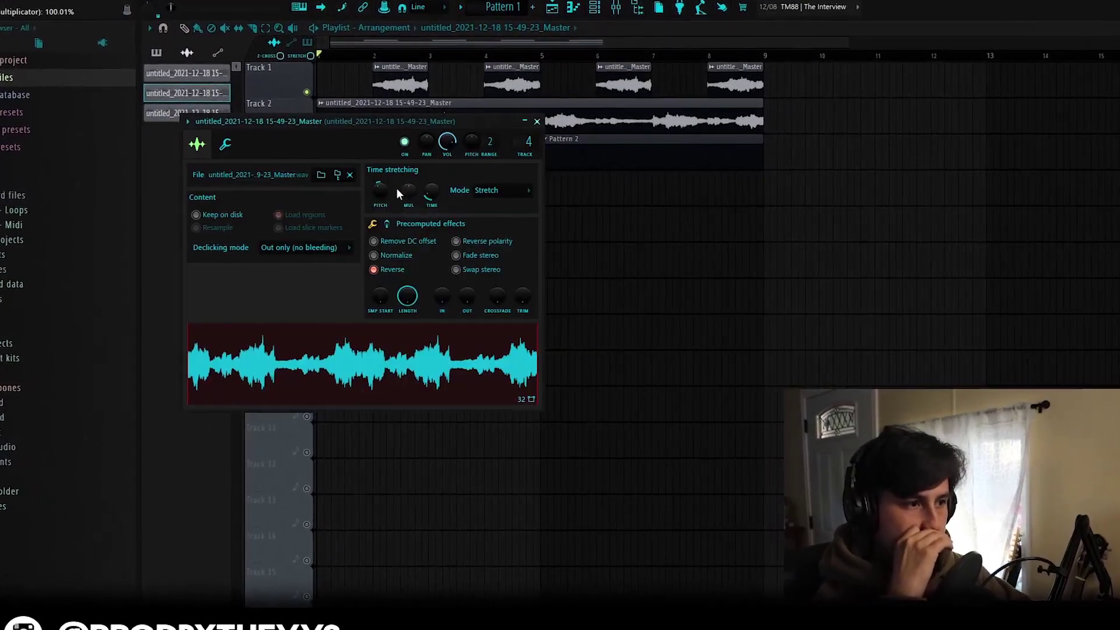
{"action": "right_click", "coordinate": [396, 192]}
{"action": "left_click", "coordinate": [404, 201]}
{"action": "left_click", "coordinate": [536, 121]}
{"action": "key", "text": "space"}
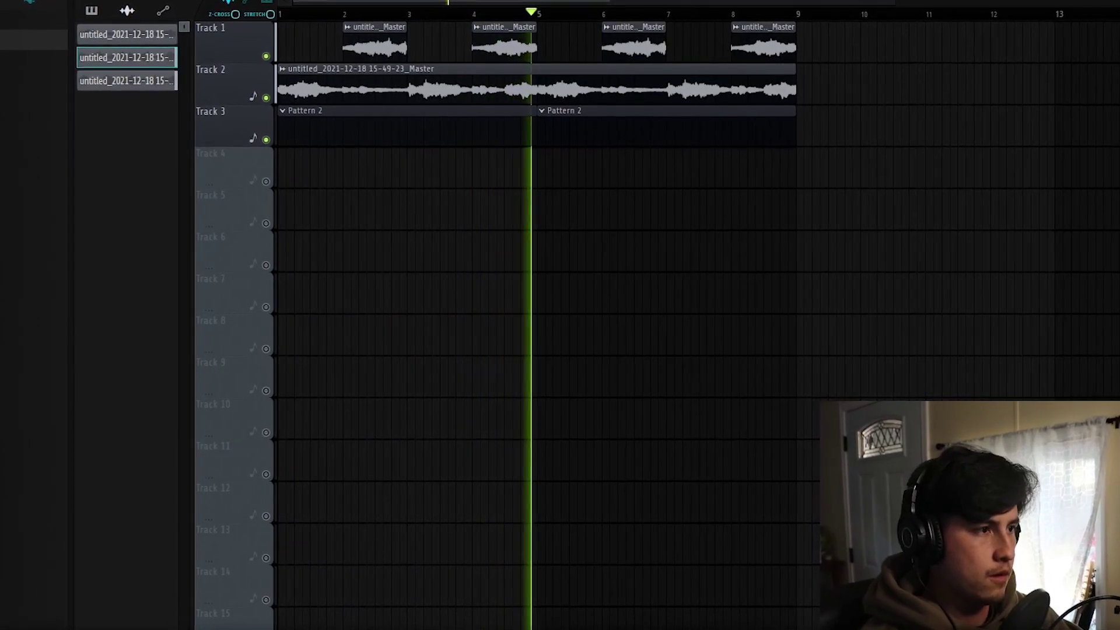
{"action": "double_click", "coordinate": [589, 70]}
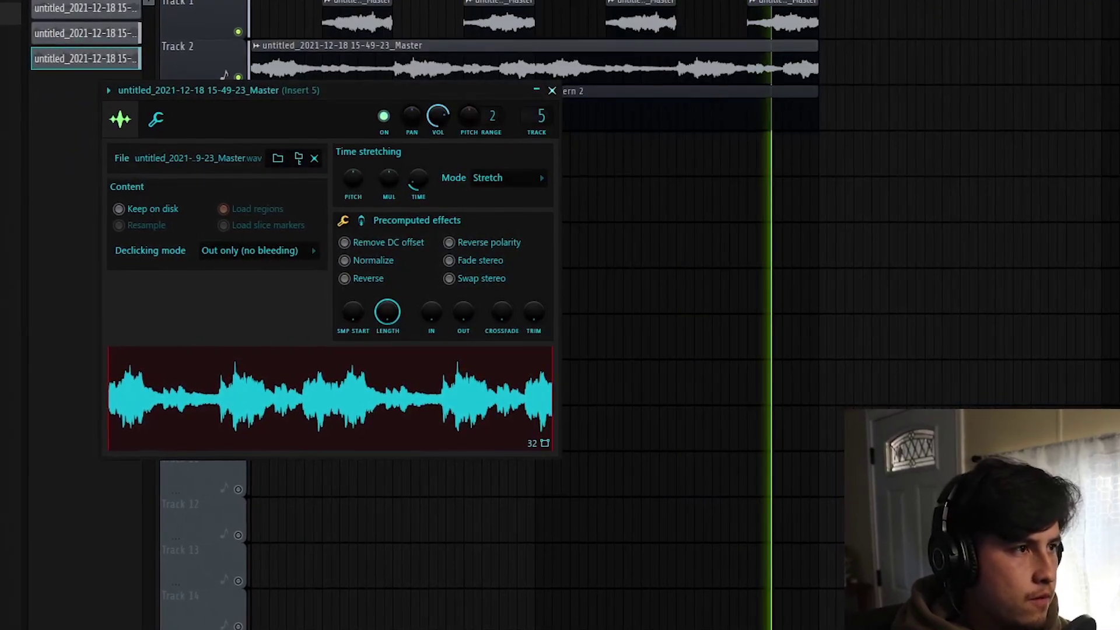
{"action": "key", "text": "Escape"}
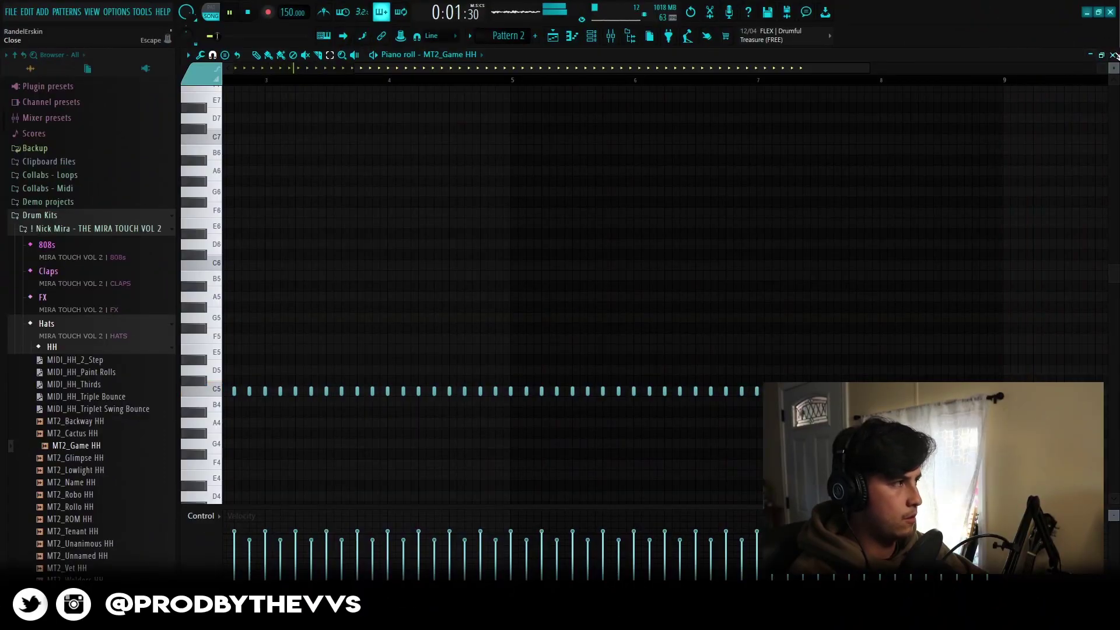
Close the MT2_Game HH piano roll and browse the KH - YEAT DRUM KIT folders for another drum sample.
{"action": "left_click", "coordinate": [1113, 54]}
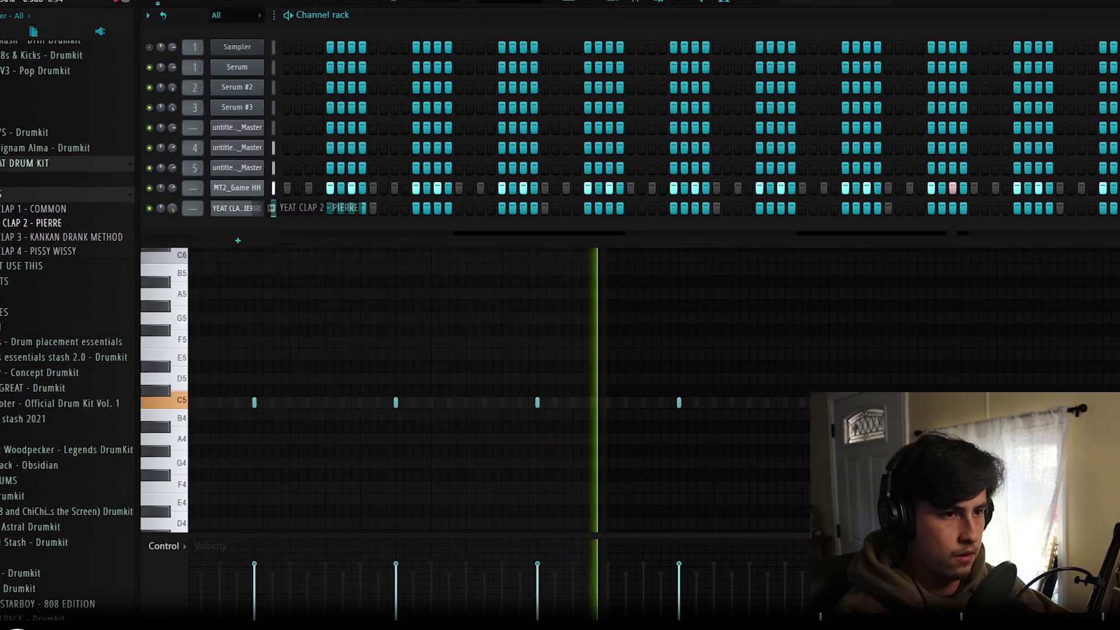
{"action": "left_click", "coordinate": [130, 196]}
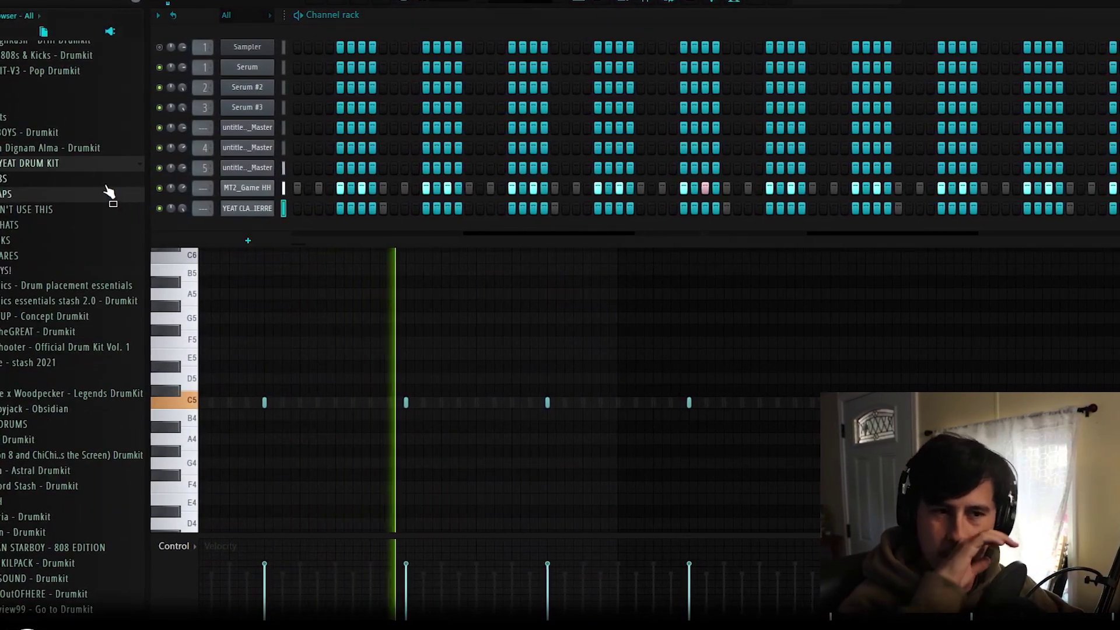
{"action": "left_click", "coordinate": [87, 224]}
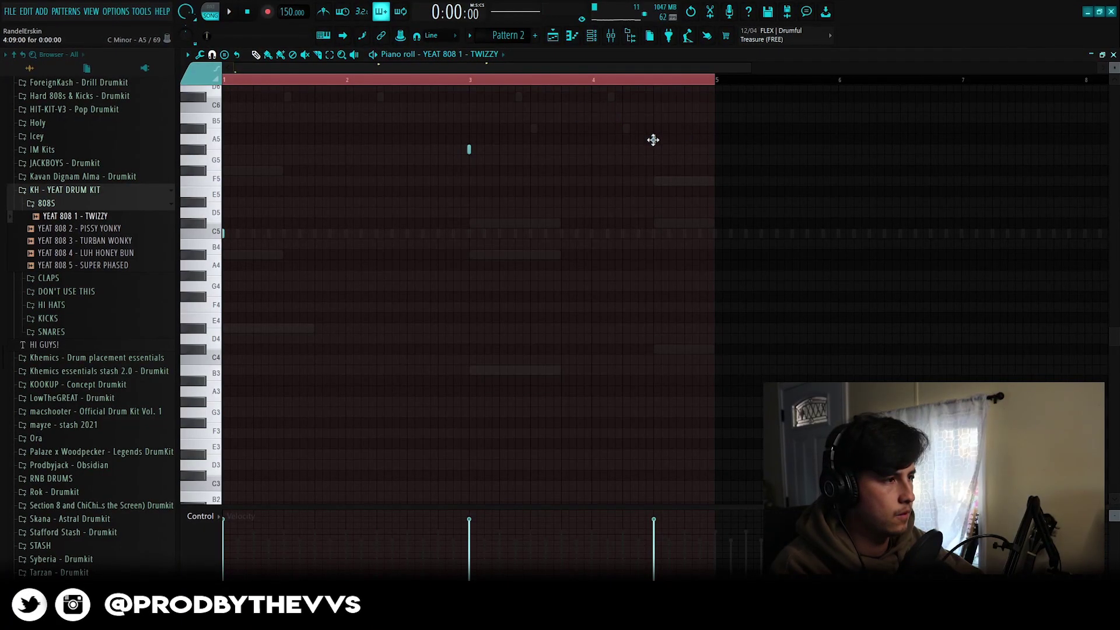
Add a C5 note in bar 2, G#5 notes in bar 3 and an A#5 note in bar 4 to the YEAT 808 1 - TWIZZY part.
{"action": "scroll", "coordinate": [607, 165], "scroll_direction": "up", "scroll_amount": 2}
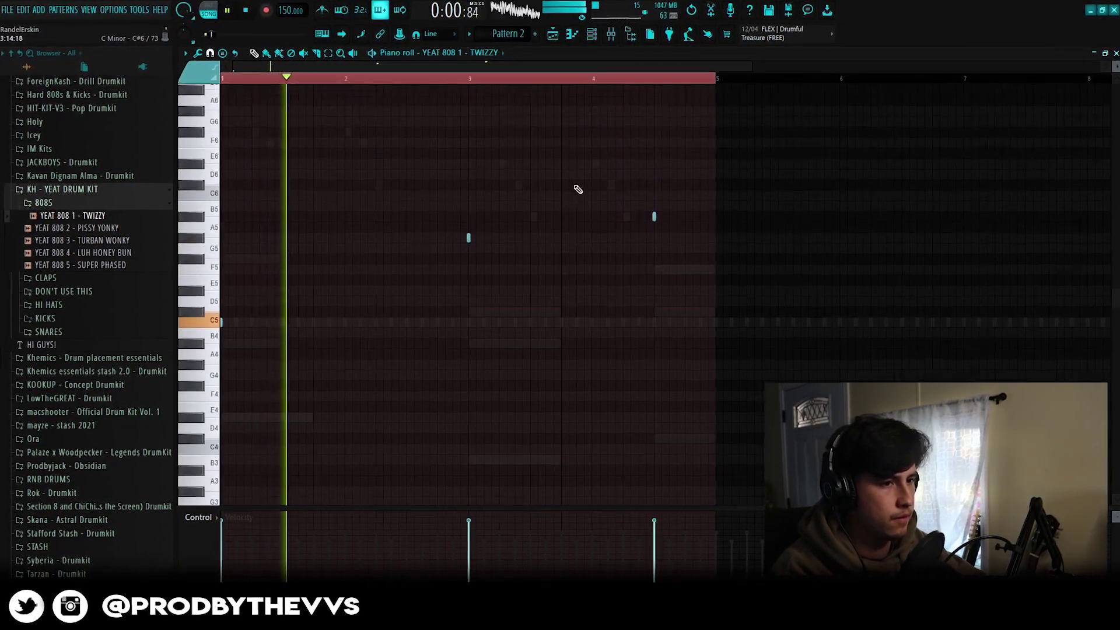
{"action": "left_click", "coordinate": [375, 329]}
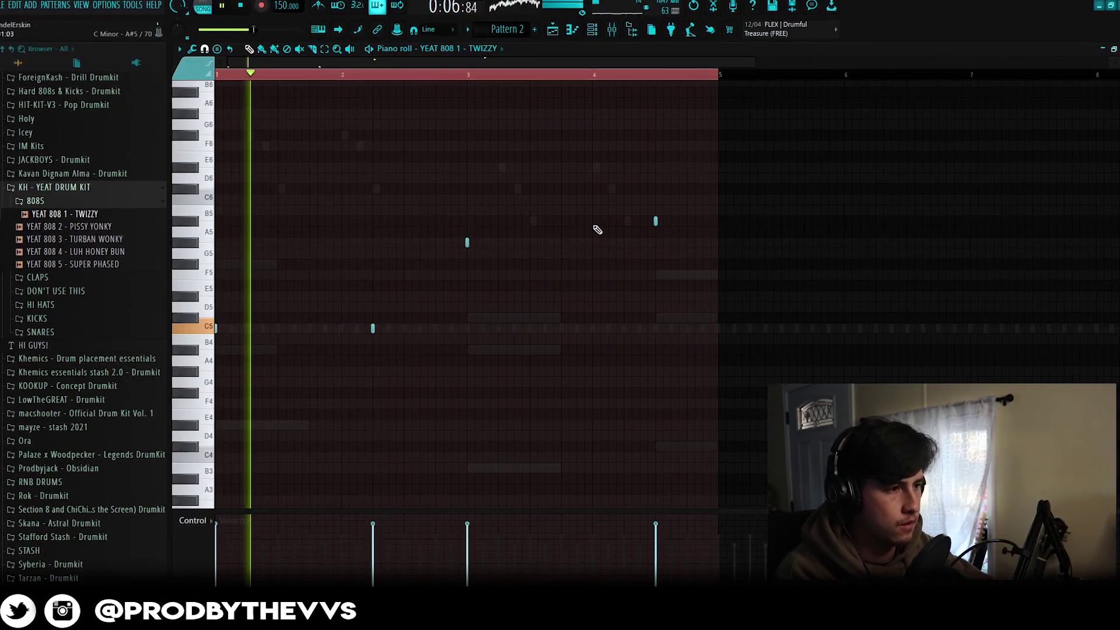
{"action": "left_click", "coordinate": [513, 241]}
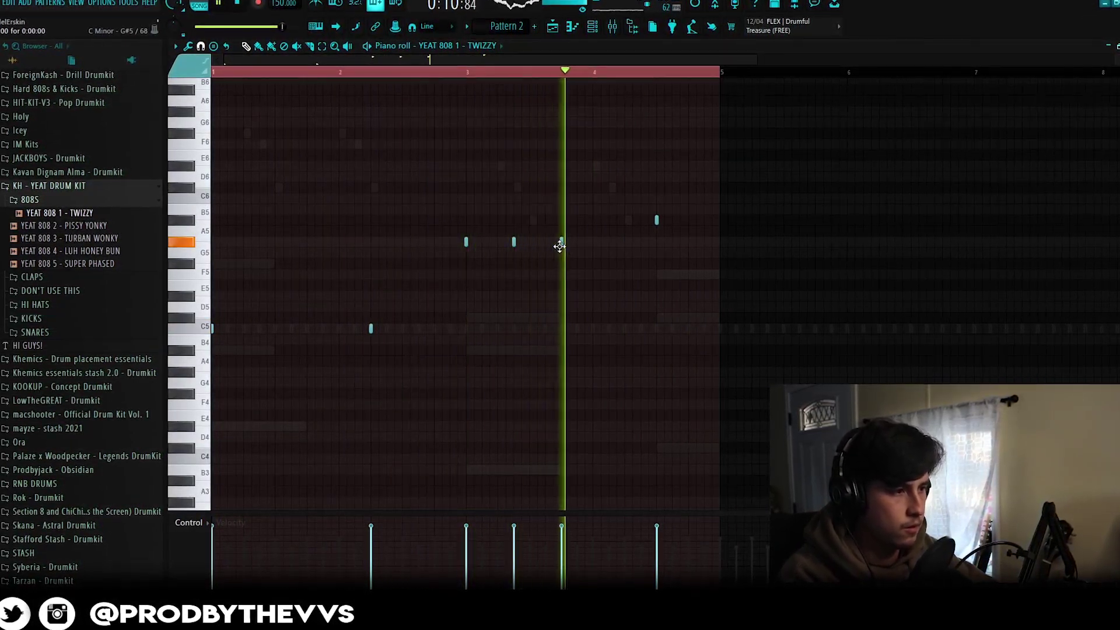
{"action": "key", "text": "space"}
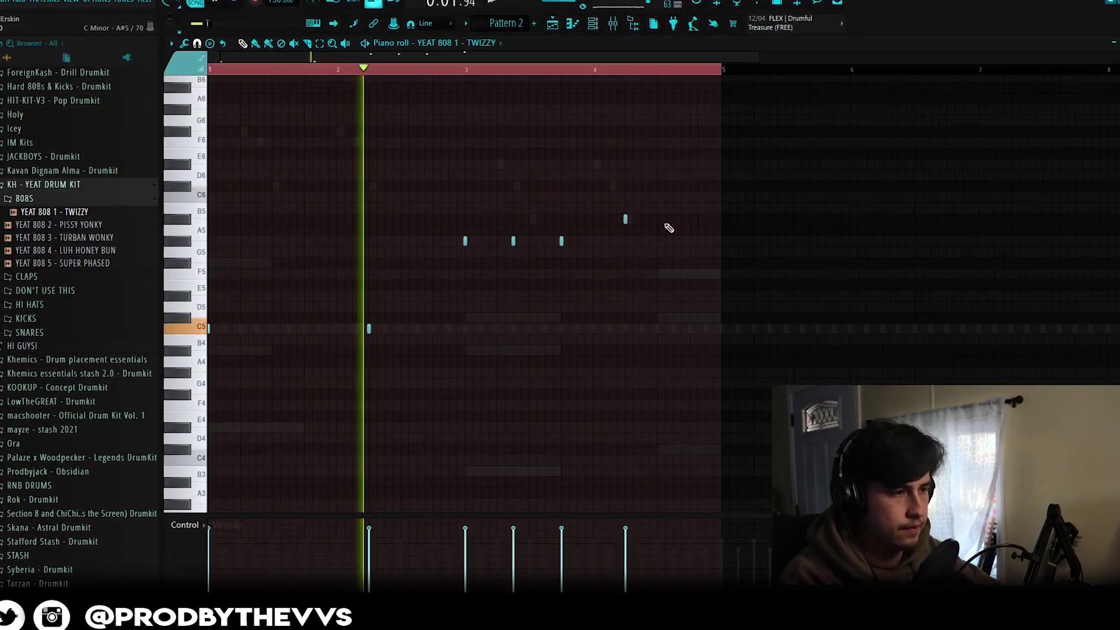
{"action": "left_click", "coordinate": [676, 219]}
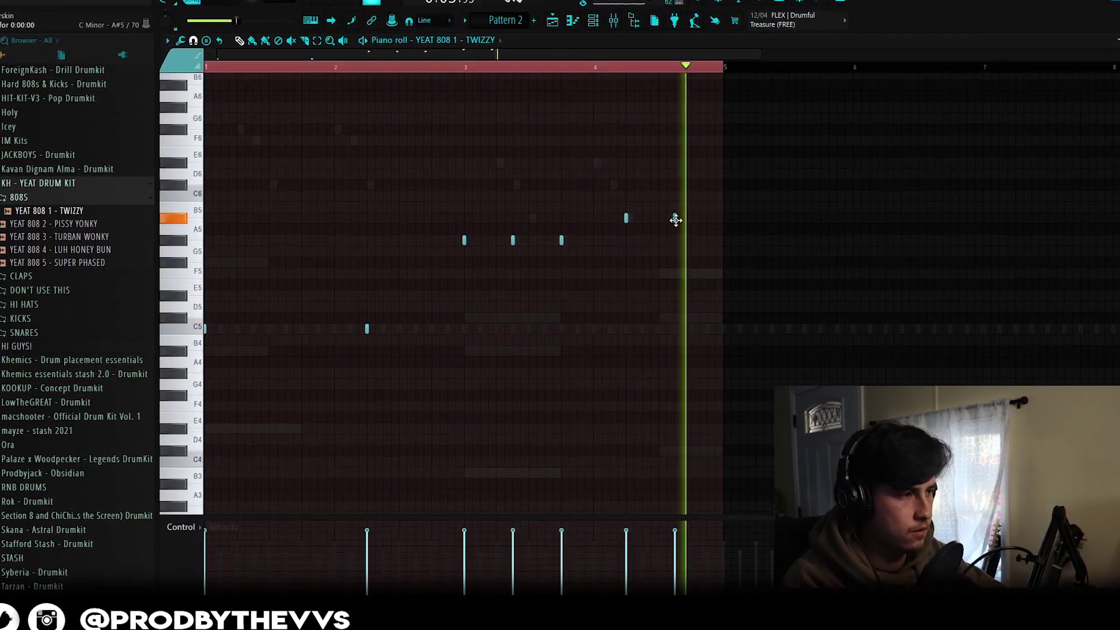
Try YEAT 808 5 - SUPER PHASED as the sample of the 808 channel.
{"action": "key", "text": "F6"}
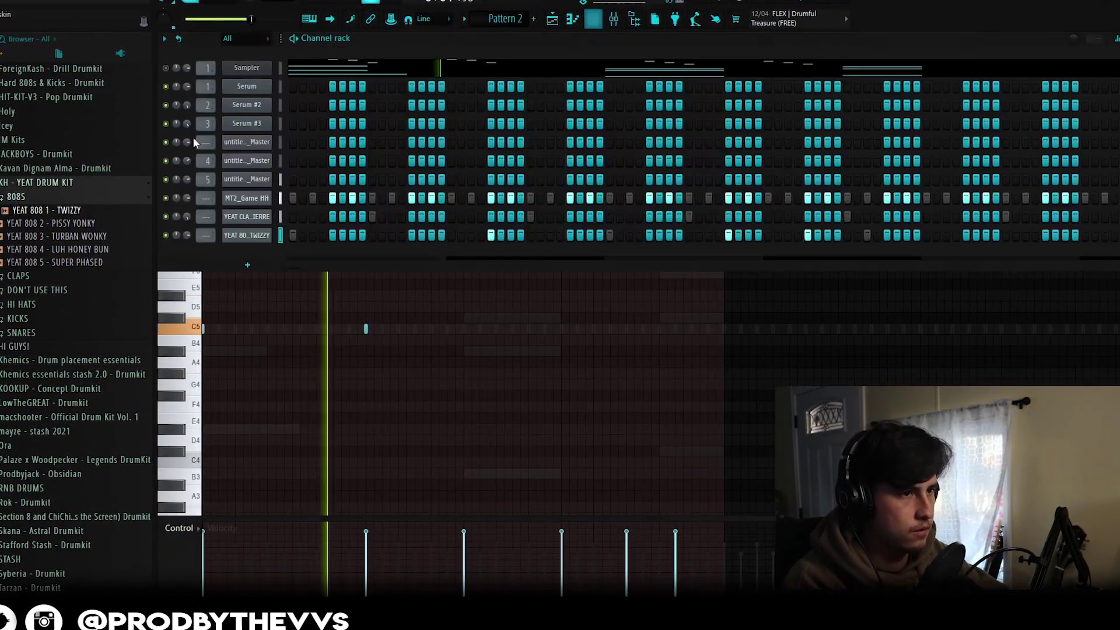
{"action": "left_click", "coordinate": [246, 235]}
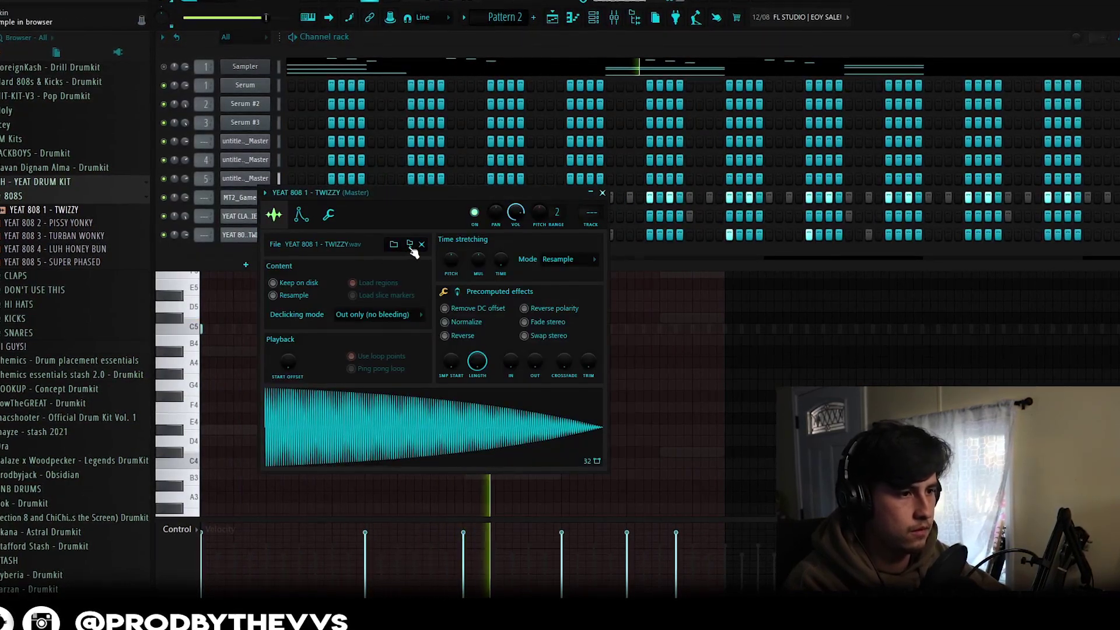
{"action": "left_click_drag", "start_coordinate": [93, 249], "coordinate": [87, 263]}
{"action": "left_click", "coordinate": [87, 264]}
Replace the 808 channel's sample with MT2_Extra 808 from THE MIRA TOUCH VOL 2 and set its channel volume to 94%.
{"action": "left_click", "coordinate": [35, 181]}
{"action": "scroll", "coordinate": [46, 164], "scroll_direction": "up", "scroll_amount": 5}
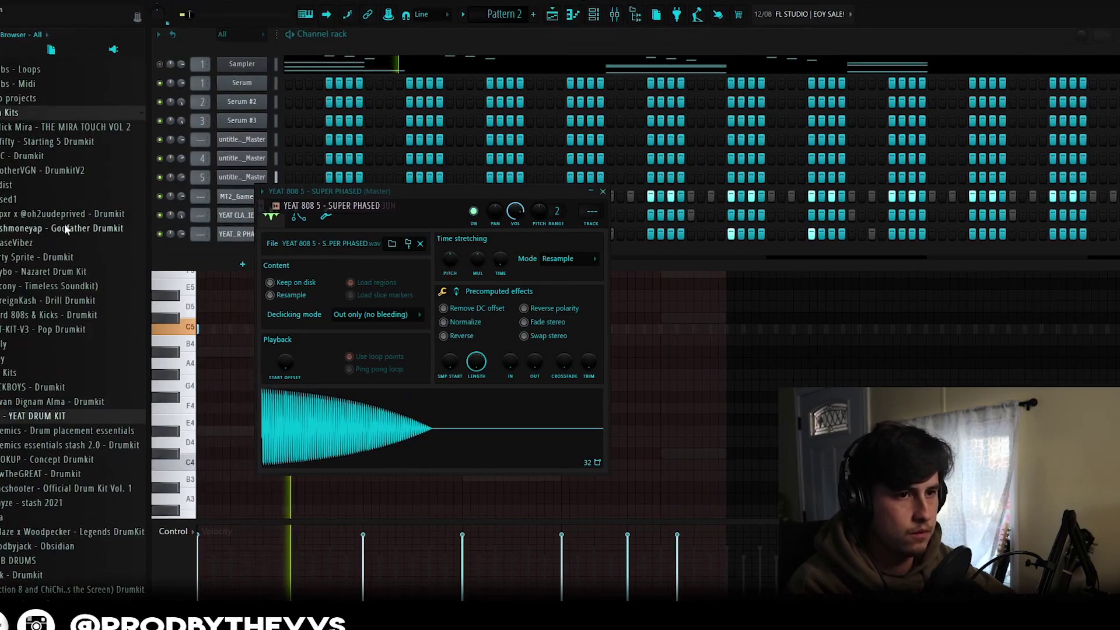
{"action": "left_click", "coordinate": [47, 133]}
{"action": "left_click", "coordinate": [48, 174]}
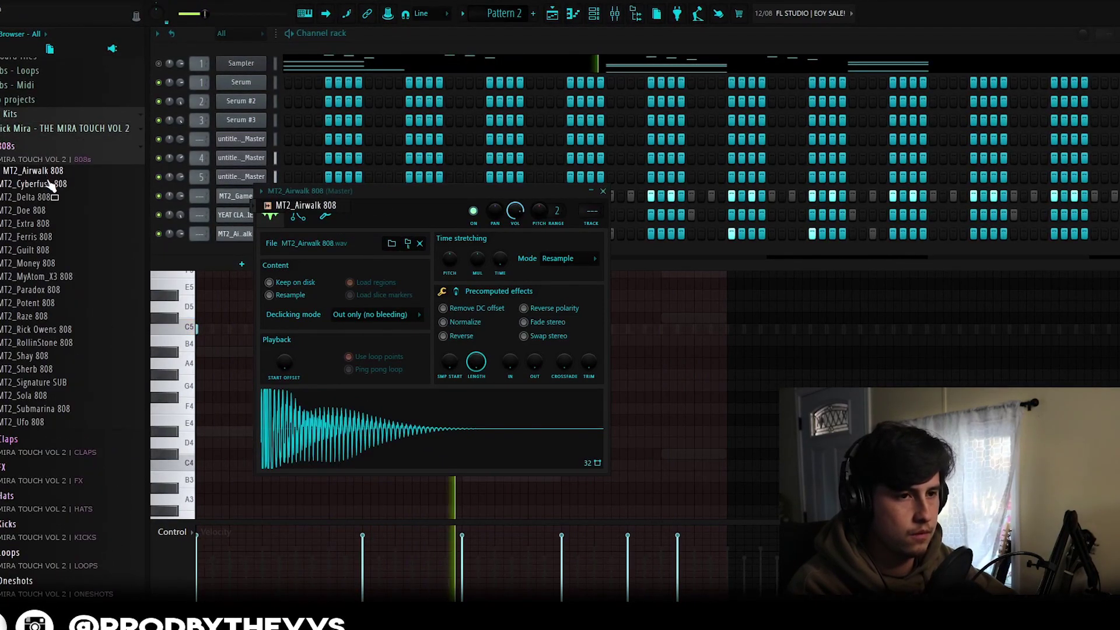
{"action": "left_click", "coordinate": [223, 318]}
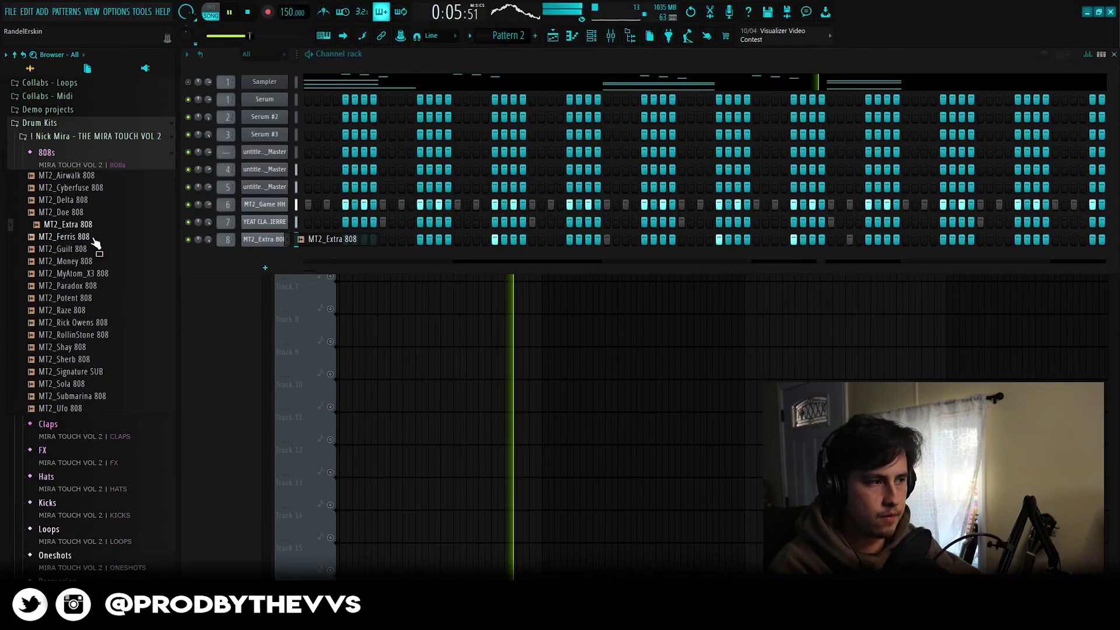
{"action": "left_click_drag", "start_coordinate": [95, 242], "coordinate": [204, 241]}
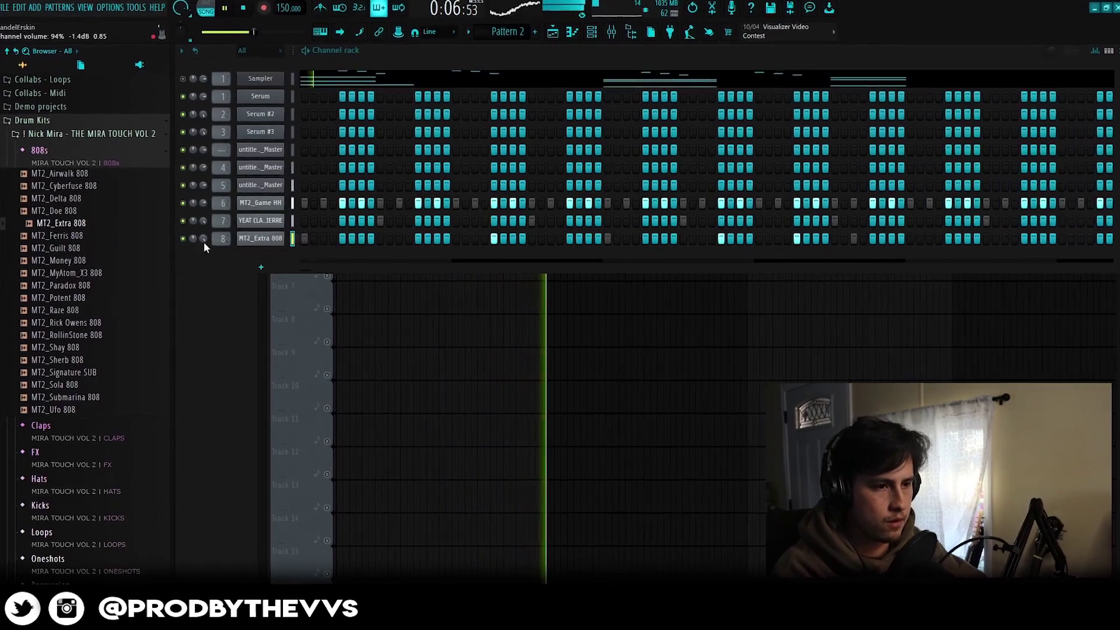
Lower the rendered clip's mixer track to 1.0 dB and fine-tune the Insert 5 volume to a slightly lower level.
{"action": "left_click", "coordinate": [611, 30]}
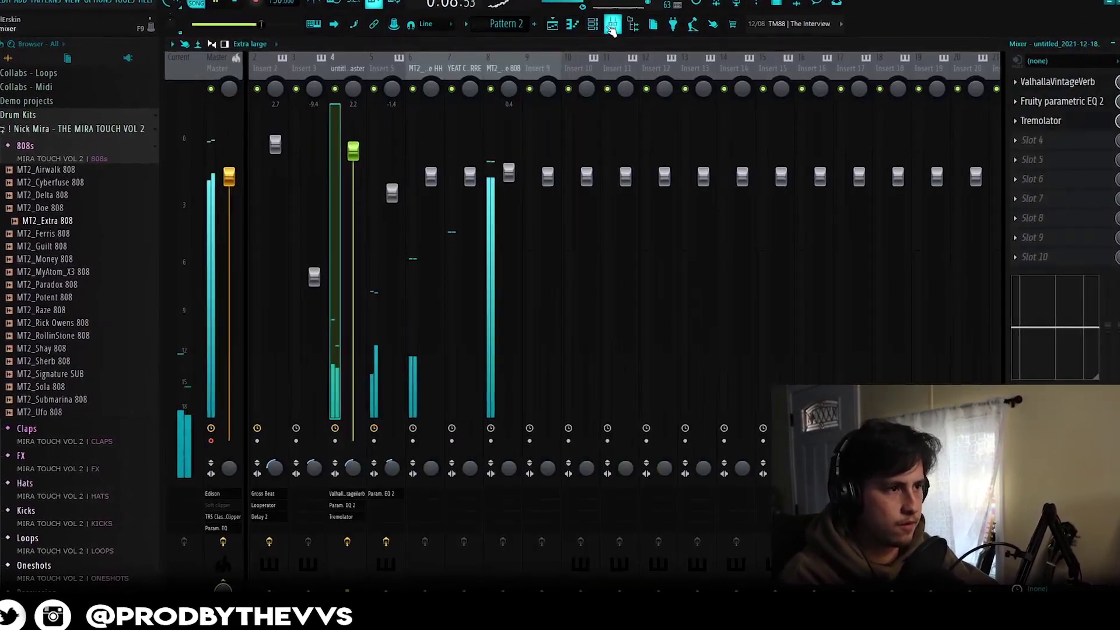
{"action": "left_click", "coordinate": [594, 20]}
{"action": "left_click", "coordinate": [593, 21]}
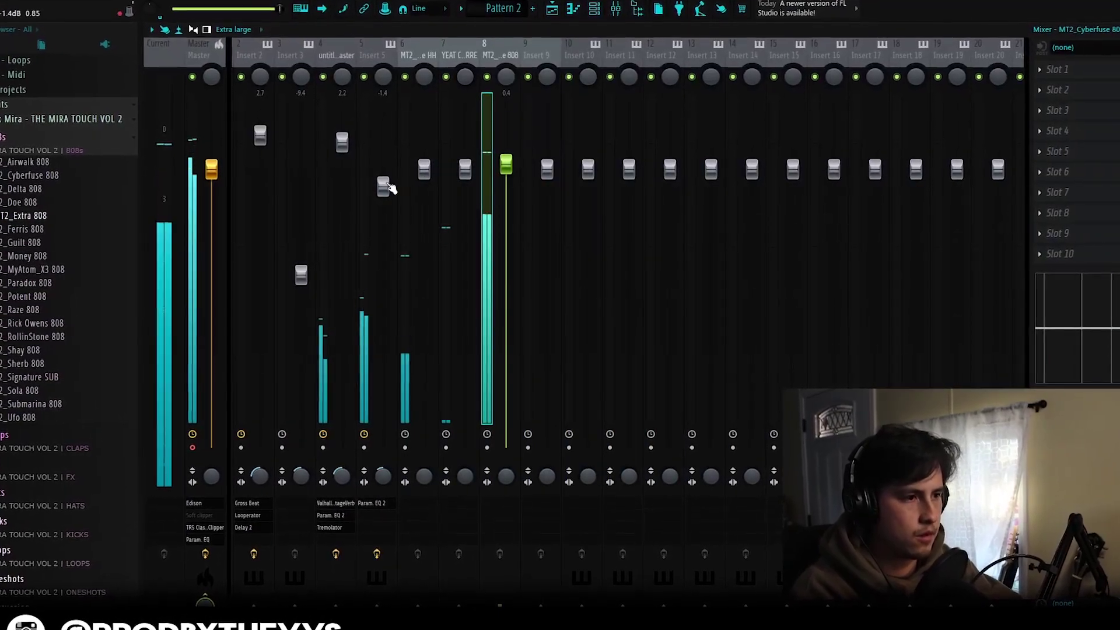
{"action": "left_click_drag", "start_coordinate": [386, 184], "coordinate": [383, 193]}
{"action": "mouse_move", "coordinate": [339, 140]}
{"action": "left_mouse_down"}
{"action": "mouse_move", "coordinate": [338, 159]}
{"action": "mouse_move", "coordinate": [339, 150]}
{"action": "left_mouse_up"}
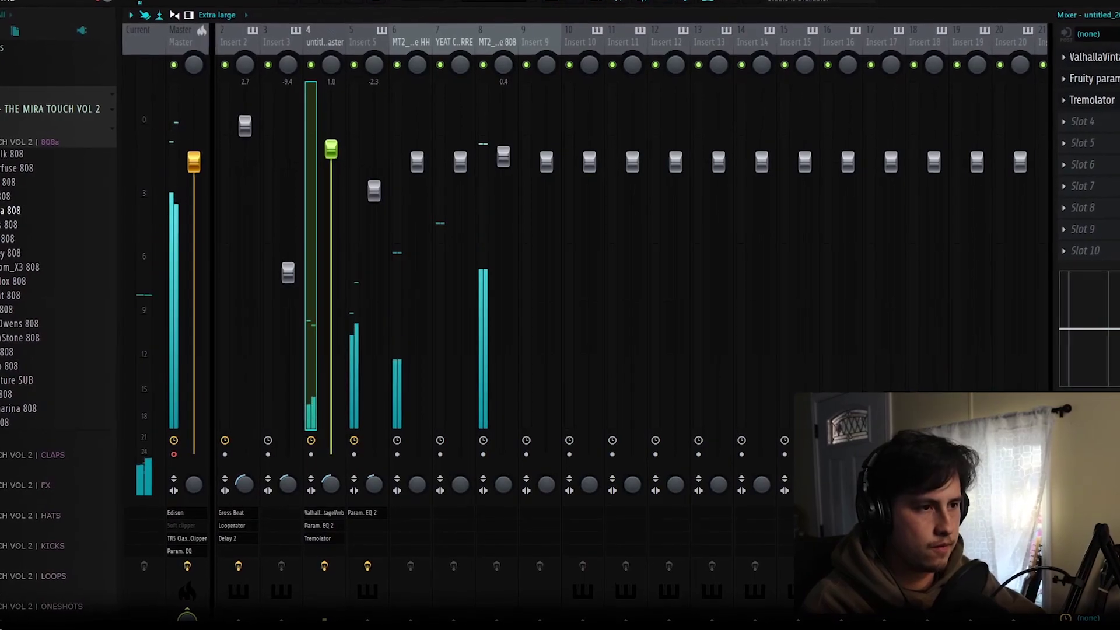
{"action": "left_click_drag", "start_coordinate": [376, 192], "coordinate": [376, 187]}
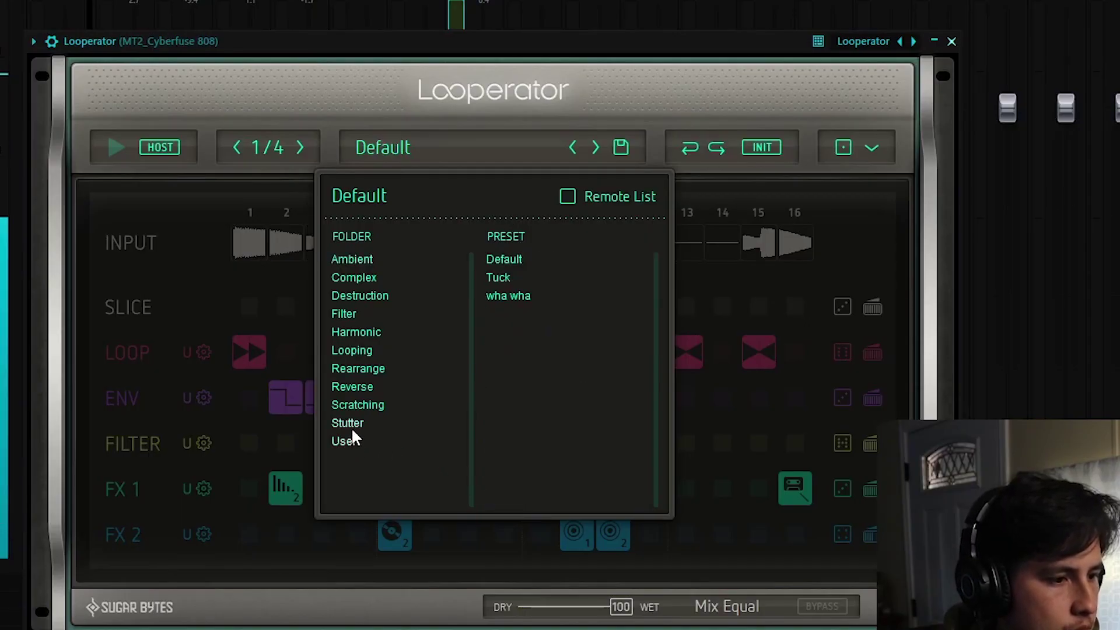
Load the Tuck preset in the 808's Looperator and add the step-down envelope shape to steps 11 and 12.
{"action": "left_click", "coordinate": [503, 279]}
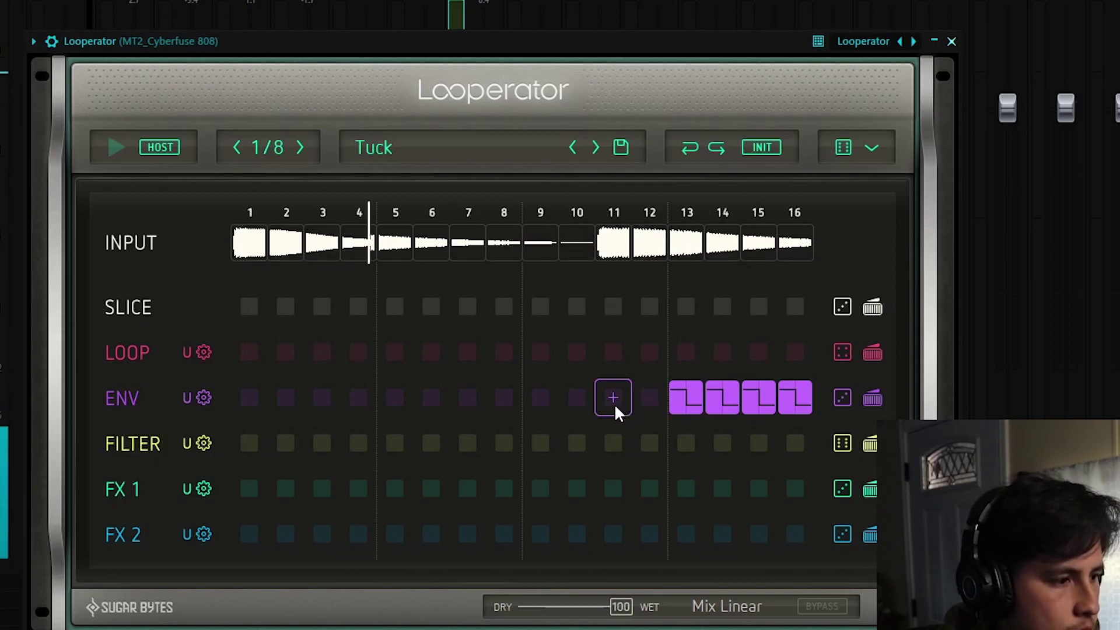
{"action": "left_click", "coordinate": [615, 407]}
{"action": "left_click", "coordinate": [679, 71]}
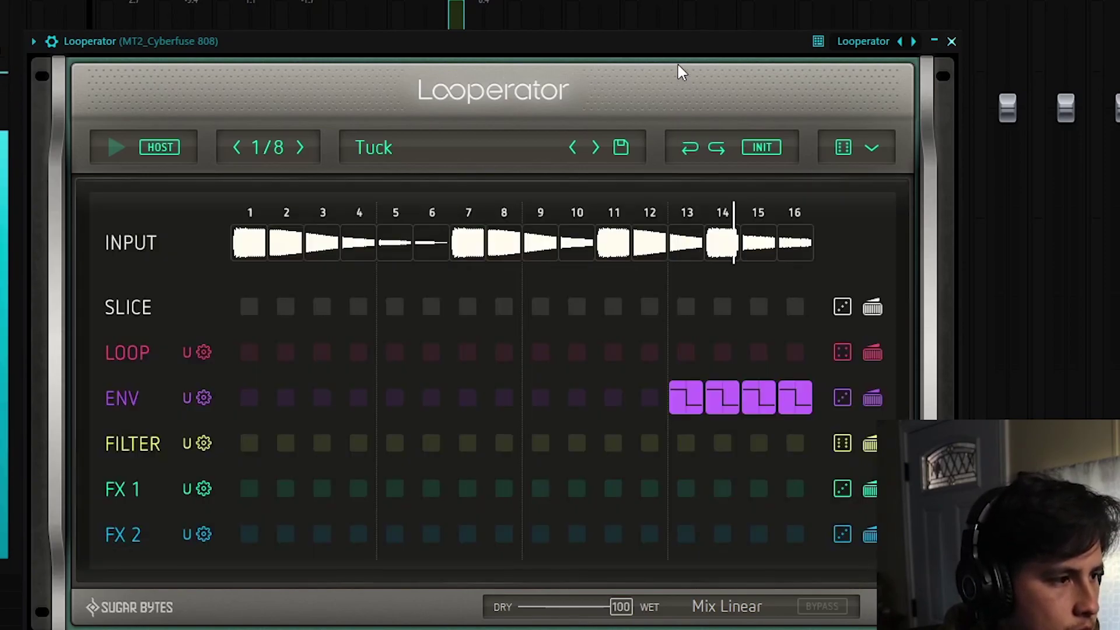
{"action": "left_click", "coordinate": [613, 407]}
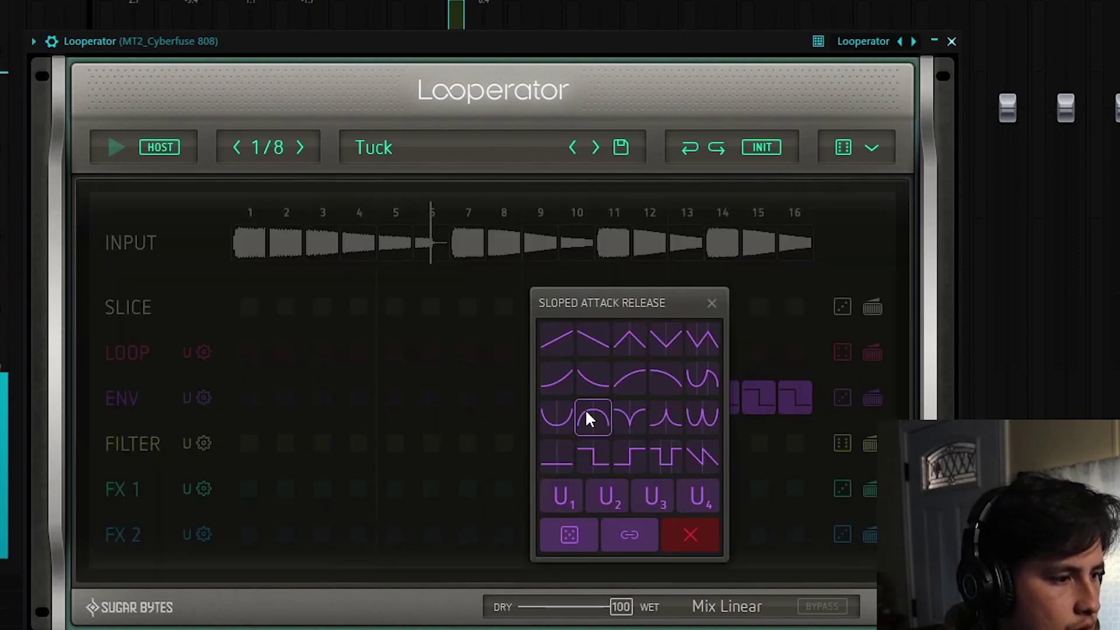
{"action": "left_click", "coordinate": [588, 456]}
{"action": "left_click", "coordinate": [647, 400]}
{"action": "left_click", "coordinate": [632, 445]}
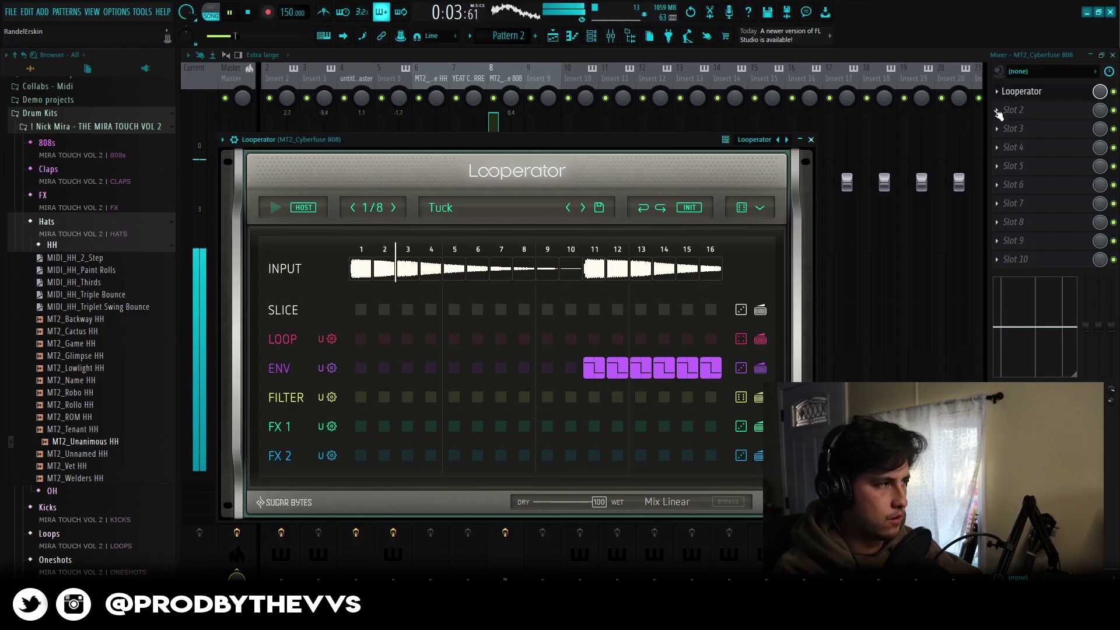
Automate the Looperator mix level: zero until beat 2 of bar 4, full until bar 5, and lowered at the clip's end.
{"action": "right_click", "coordinate": [1100, 92]}
{"action": "left_click", "coordinate": [1044, 181]}
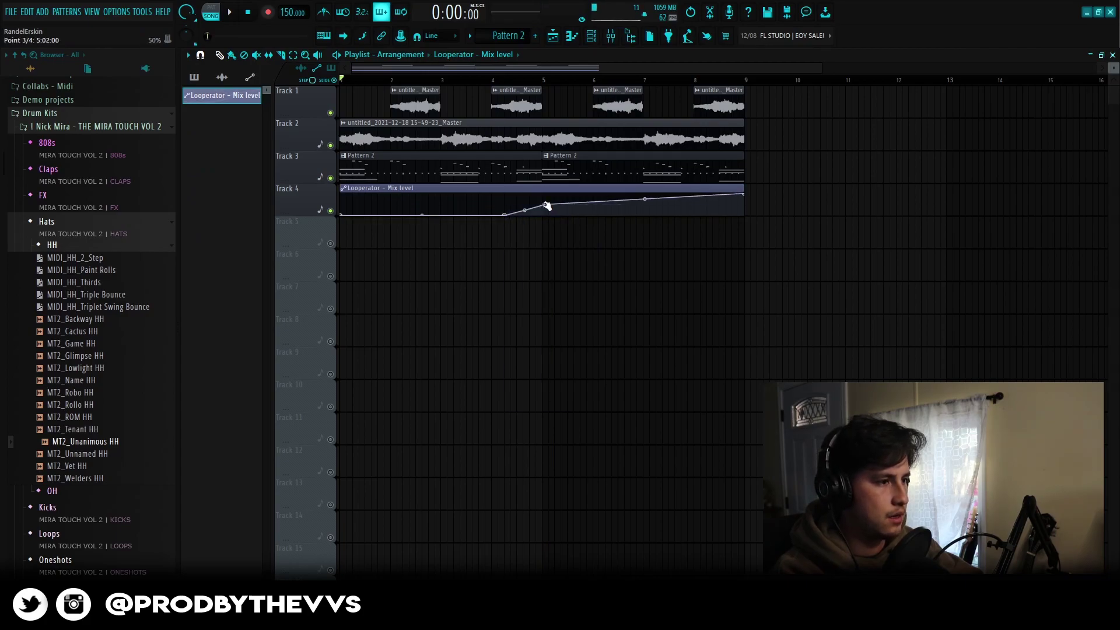
{"action": "left_click_drag", "start_coordinate": [545, 194], "coordinate": [552, 193]}
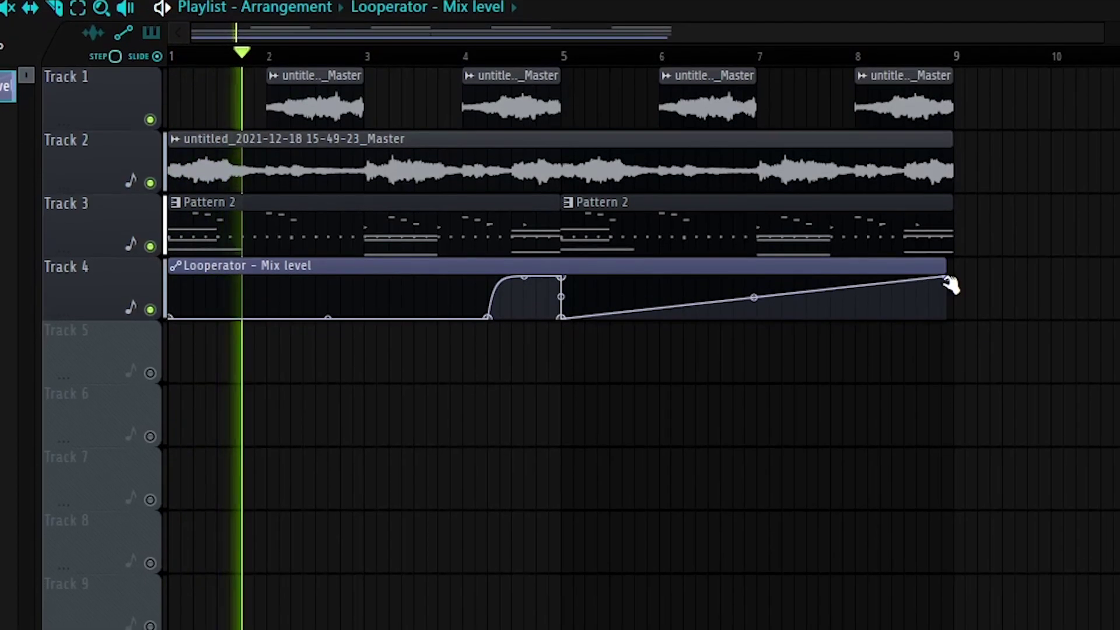
{"action": "left_click_drag", "start_coordinate": [741, 194], "coordinate": [745, 221]}
{"action": "left_click_drag", "start_coordinate": [957, 323], "coordinate": [560, 330]}
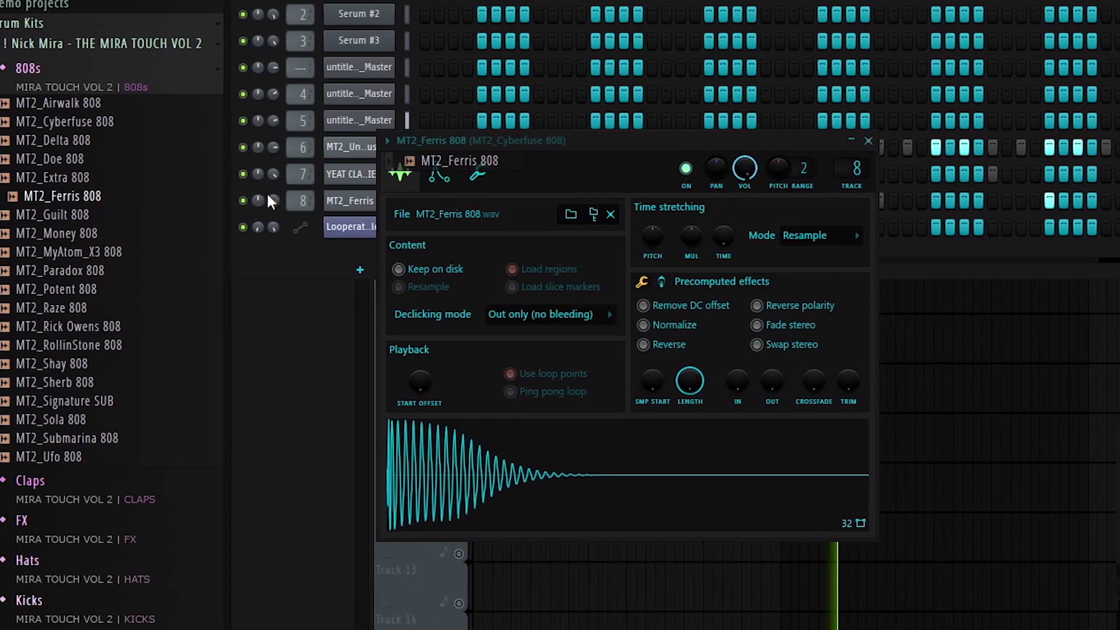
Try extra A5 notes at the end of bar 8 in the MT2_Ferris 808 part.
{"action": "left_click", "coordinate": [269, 200]}
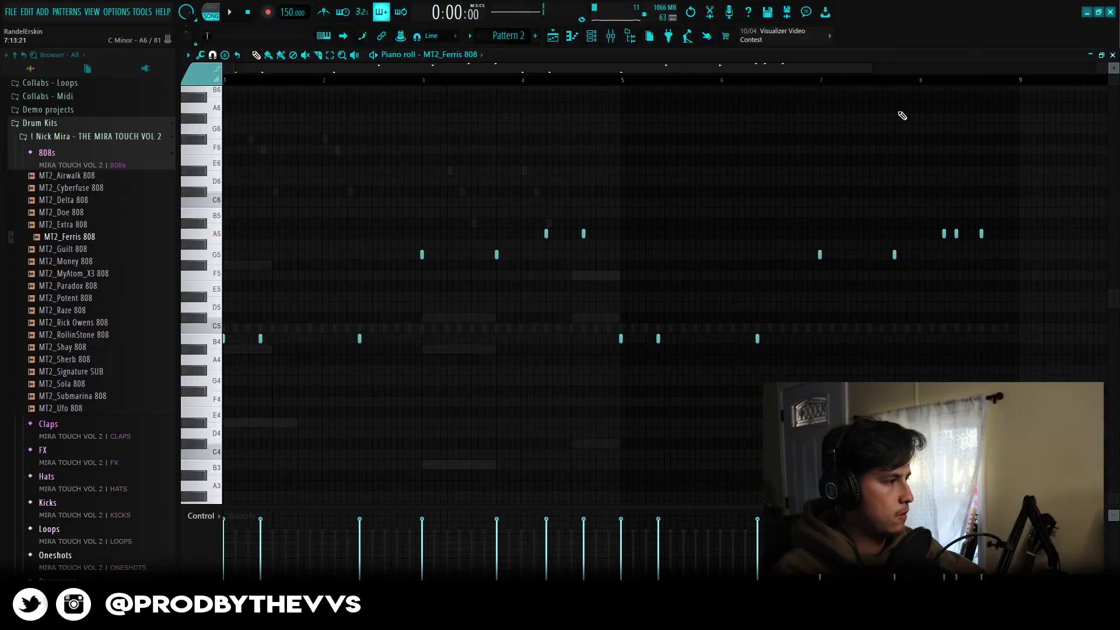
{"action": "key", "text": "space"}
{"action": "left_click_drag", "start_coordinate": [877, 72], "coordinate": [1079, 71]}
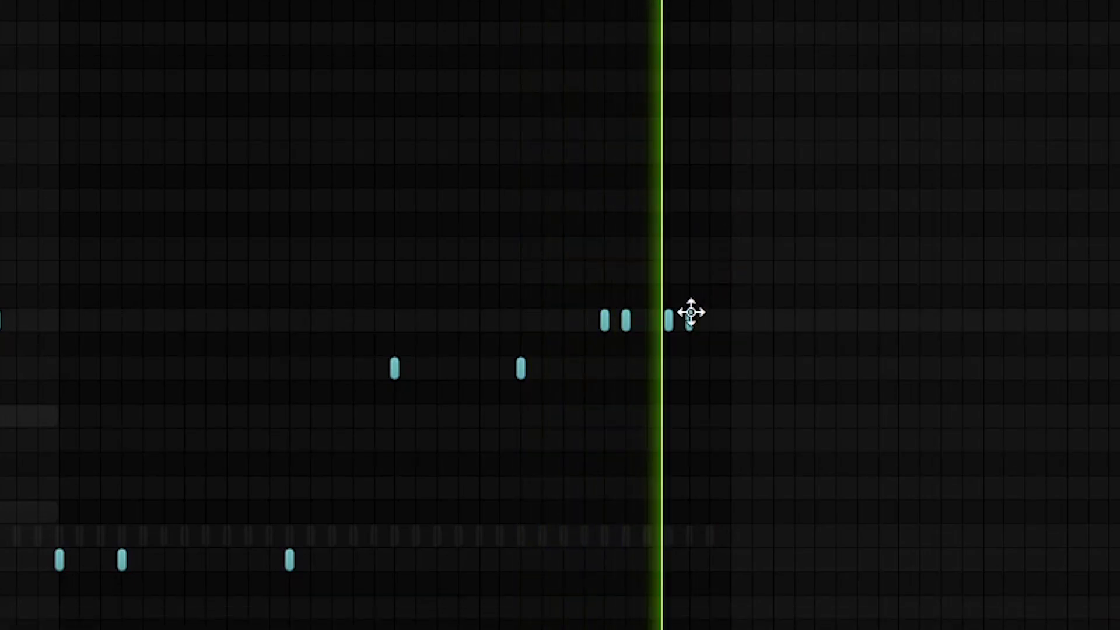
{"action": "left_click", "coordinate": [690, 322]}
{"action": "left_click", "coordinate": [699, 322]}
{"action": "left_click", "coordinate": [709, 322]}
{"action": "right_click", "coordinate": [699, 320]}
{"action": "right_click", "coordinate": [689, 321]}
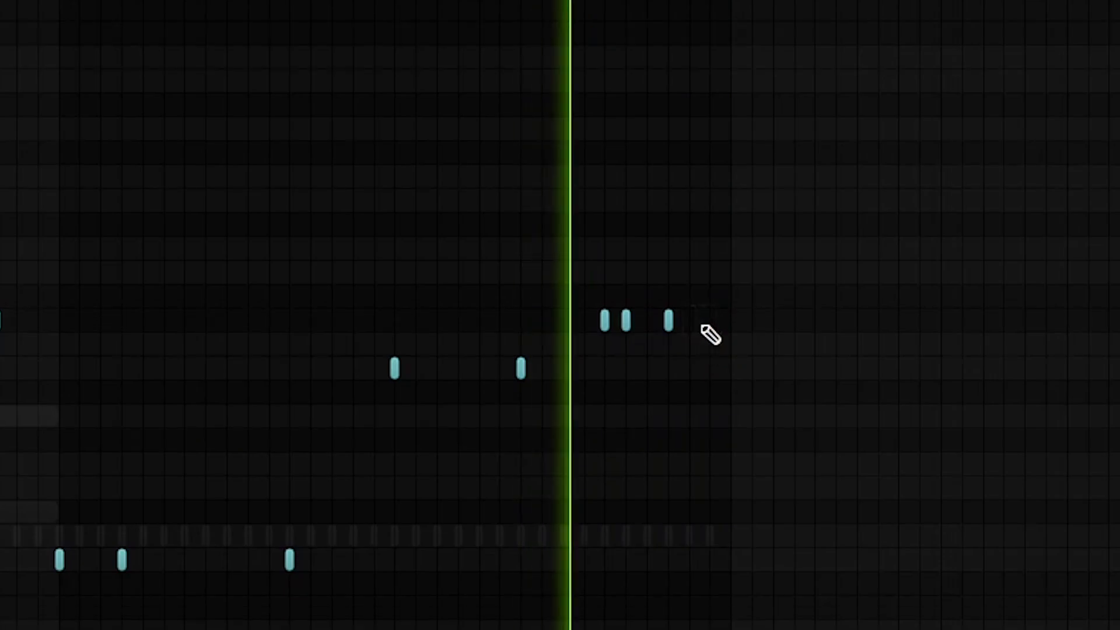
Clone the MT2_Ferris 808 channel onto mixer track 9 and swap the copy's sample for MT2_Extra 808.
{"action": "right_click", "coordinate": [254, 236]}
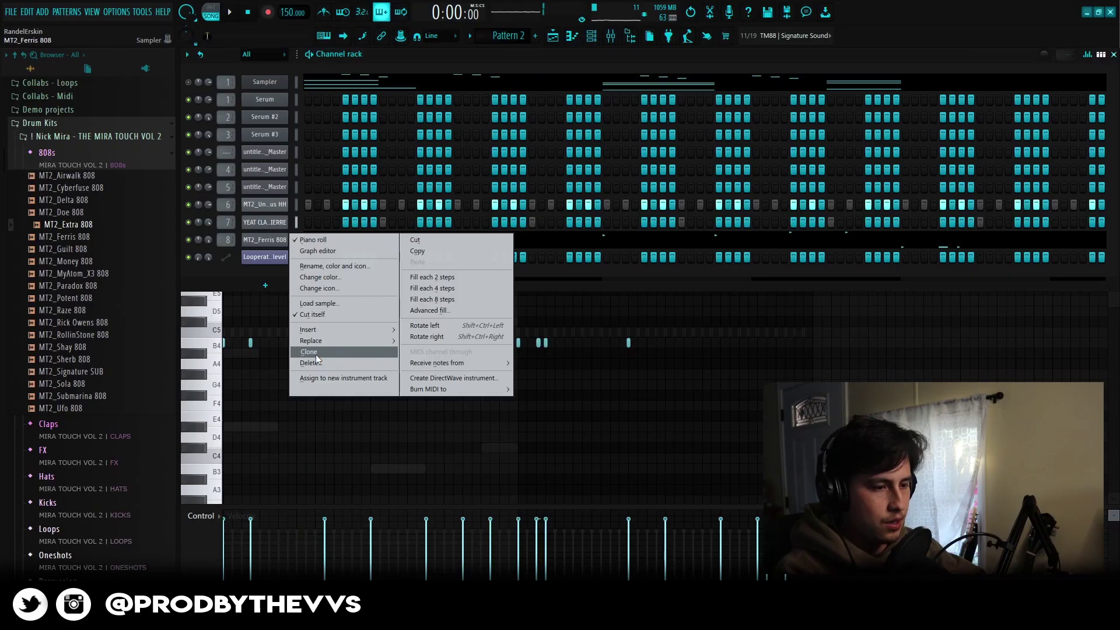
{"action": "left_click", "coordinate": [298, 259]}
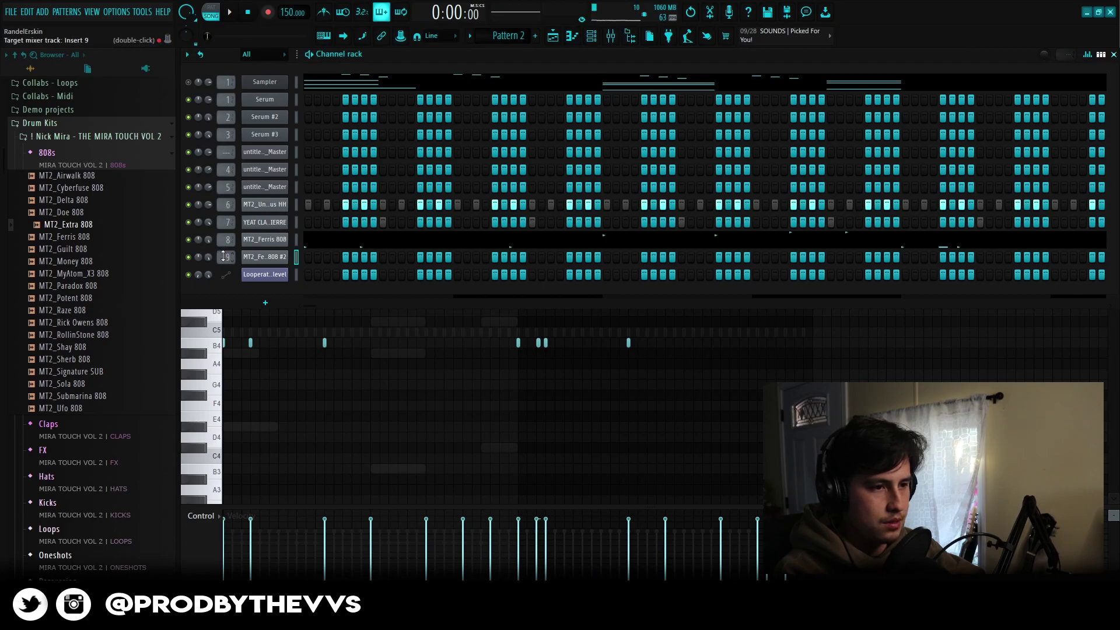
{"action": "left_click", "coordinate": [611, 36]}
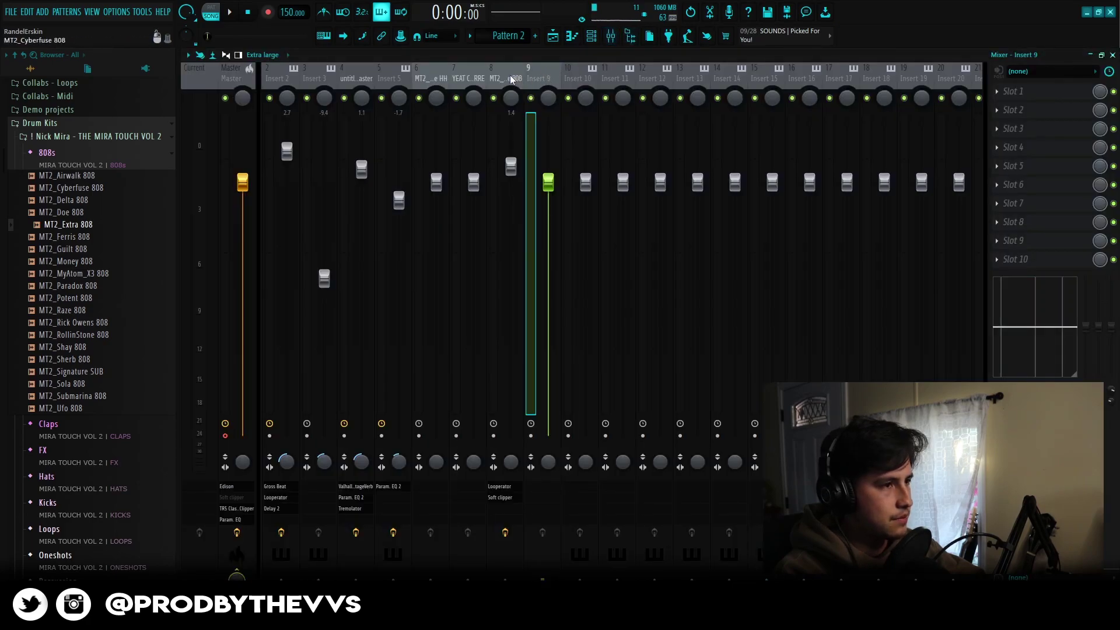
{"action": "left_click", "coordinate": [511, 79]}
{"action": "left_click", "coordinate": [601, 41]}
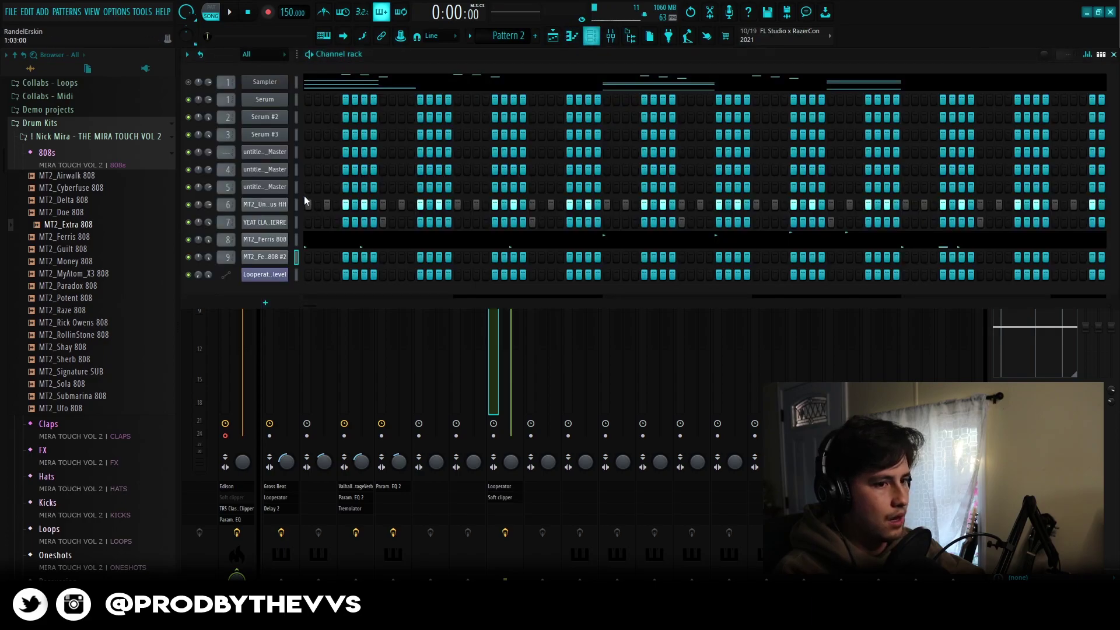
{"action": "left_click_drag", "start_coordinate": [260, 261], "coordinate": [268, 258]}
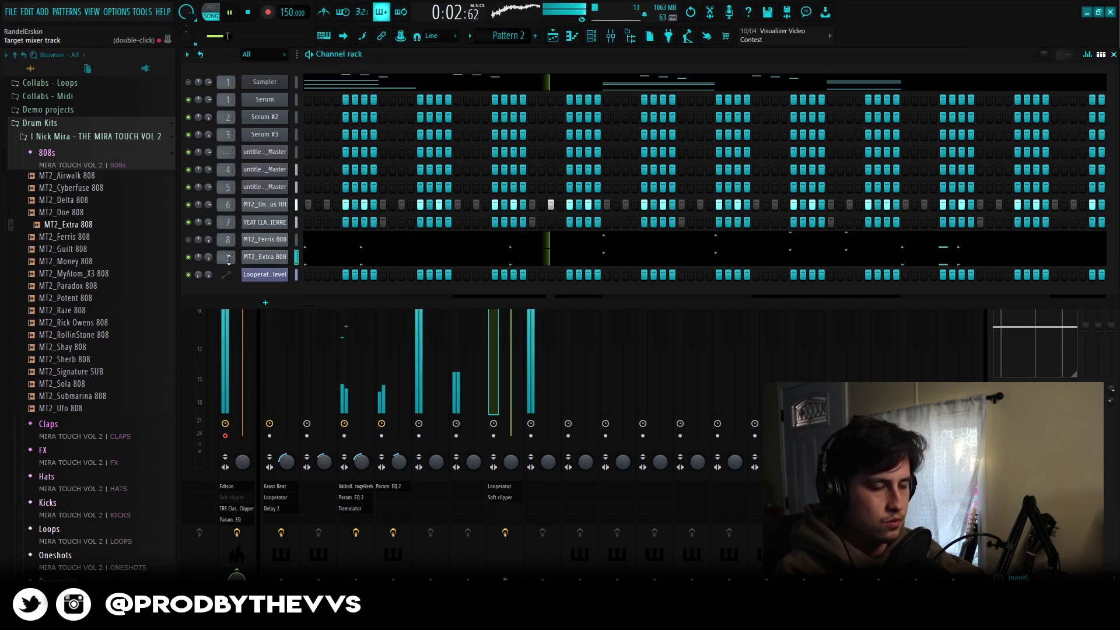
Check the MT2_Extra 808 channel's envelope and miscellaneous settings and its Insert 9 mixer track.
{"action": "left_click", "coordinate": [251, 260]}
{"action": "left_click", "coordinate": [332, 236]}
{"action": "left_click", "coordinate": [358, 235]}
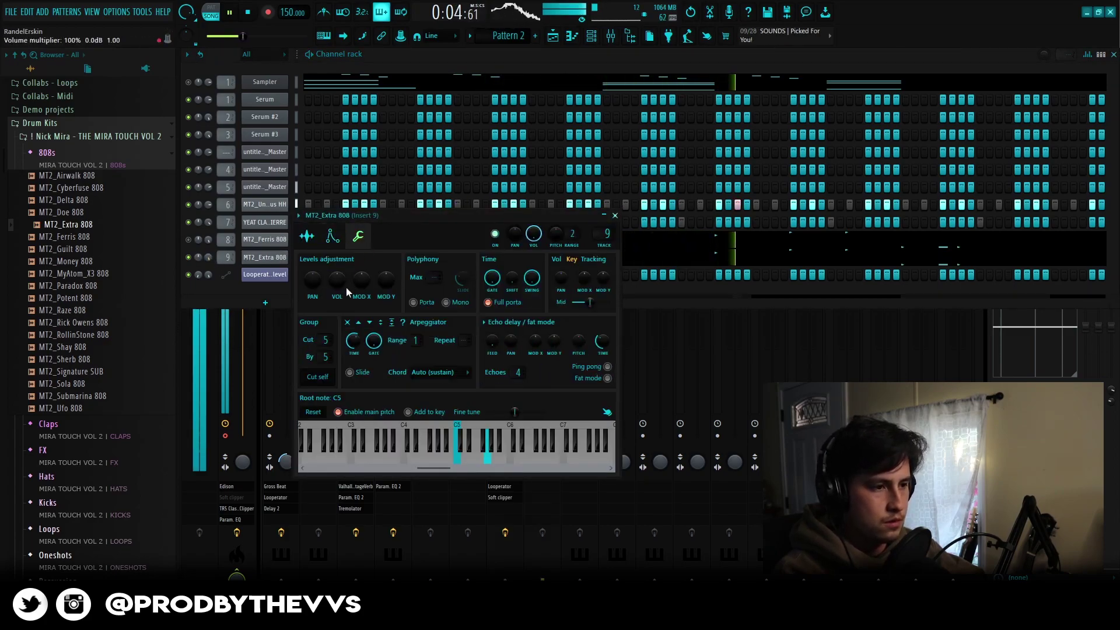
{"action": "left_click", "coordinate": [436, 61]}
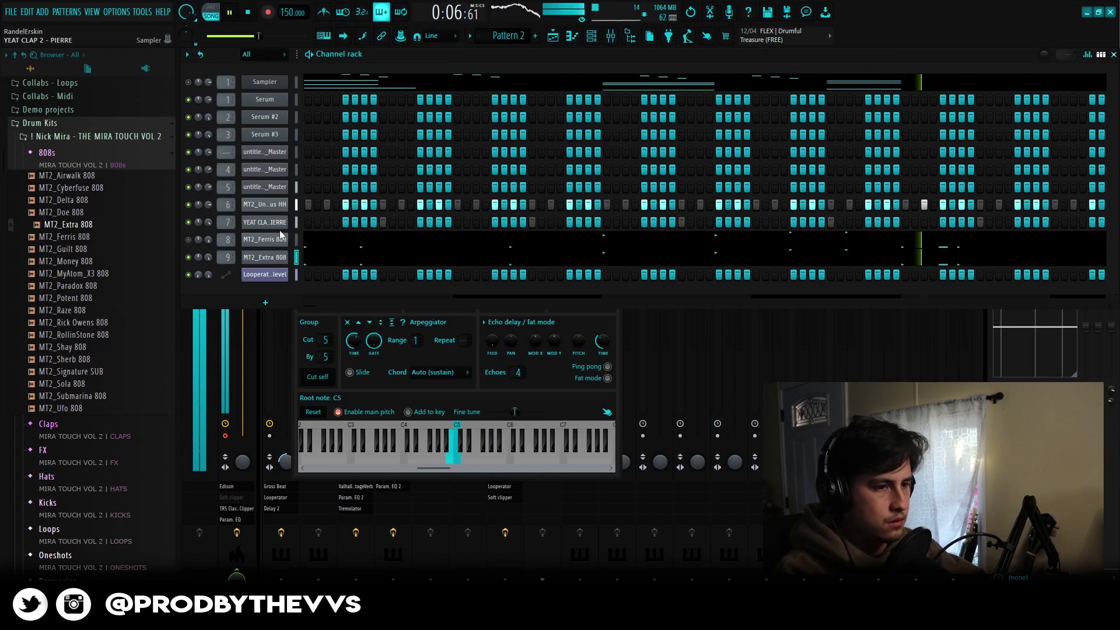
{"action": "key", "text": "F9"}
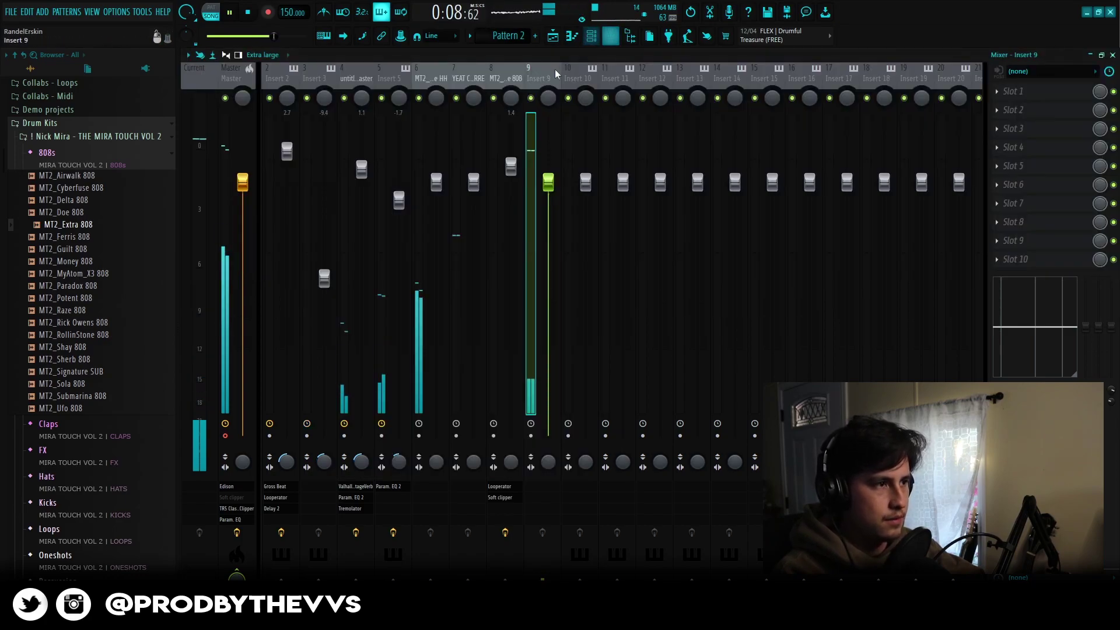
{"action": "key", "text": "F9"}
Put all notes of the MT2_Extra 808 part on C5 and mute that channel.
{"action": "right_click", "coordinate": [294, 250]}
{"action": "left_click", "coordinate": [315, 258]}
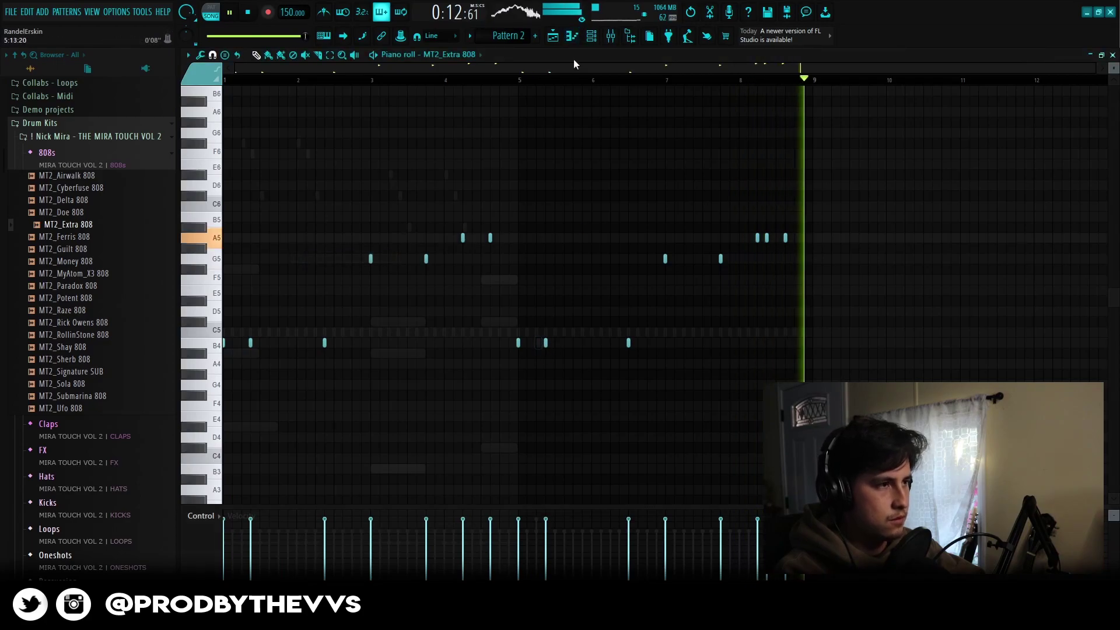
{"action": "key", "text": "F6"}
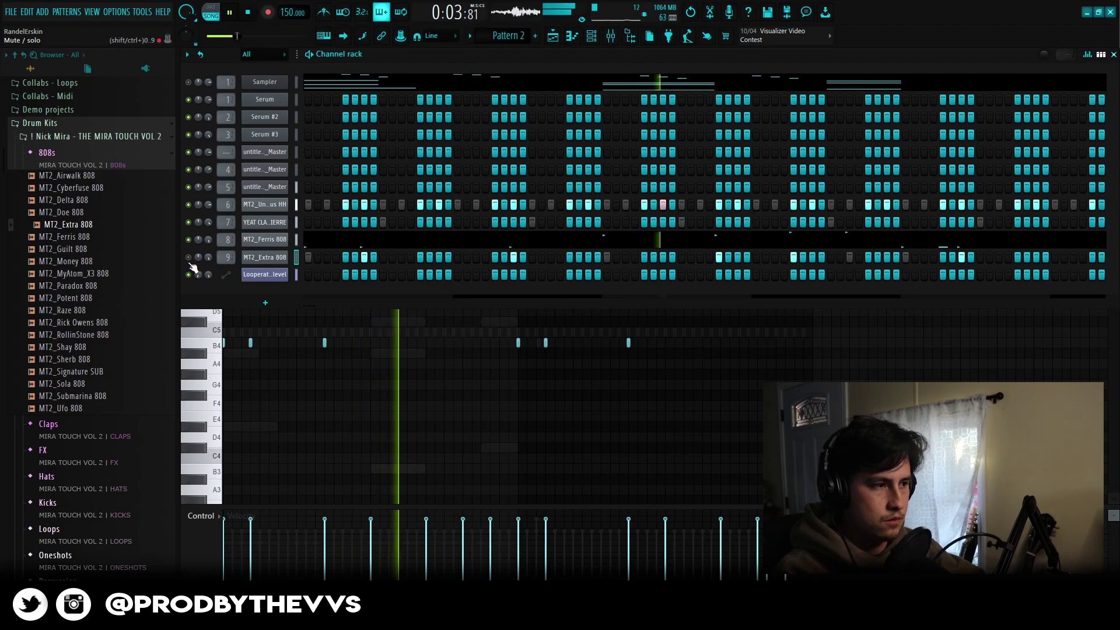
{"action": "left_click", "coordinate": [611, 36]}
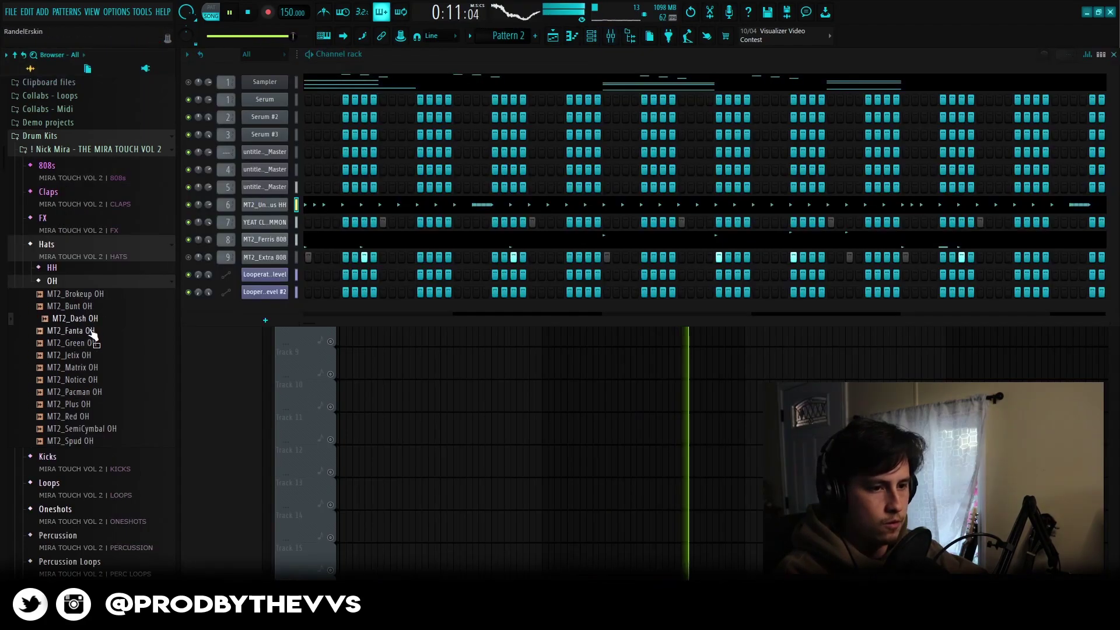
Add the MT2_Dash OH open hat from THE MIRA TOUCH VOL 2 as a new channel.
{"action": "left_click", "coordinate": [92, 319]}
{"action": "left_click_drag", "start_coordinate": [278, 286], "coordinate": [269, 278]}
{"action": "key", "text": "space"}
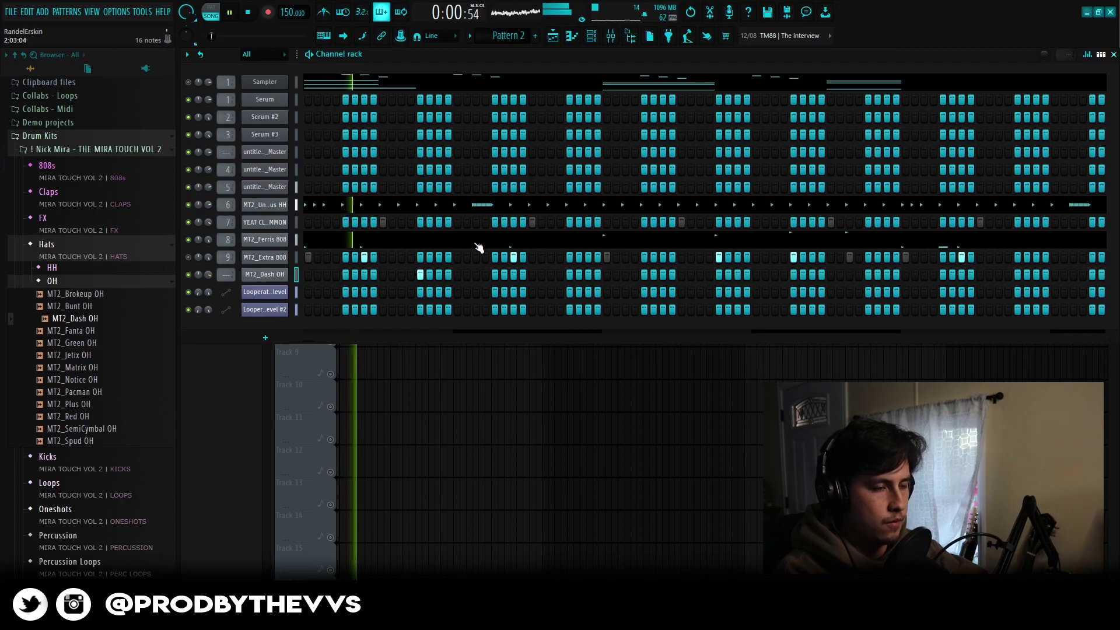
Place C5 open-hat notes on every beat from beat 4 of bar 1 through bar 2, with falling velocities.
{"action": "key", "text": "F7"}
{"action": "key", "text": "space"}
{"action": "left_click", "coordinate": [305, 365]}
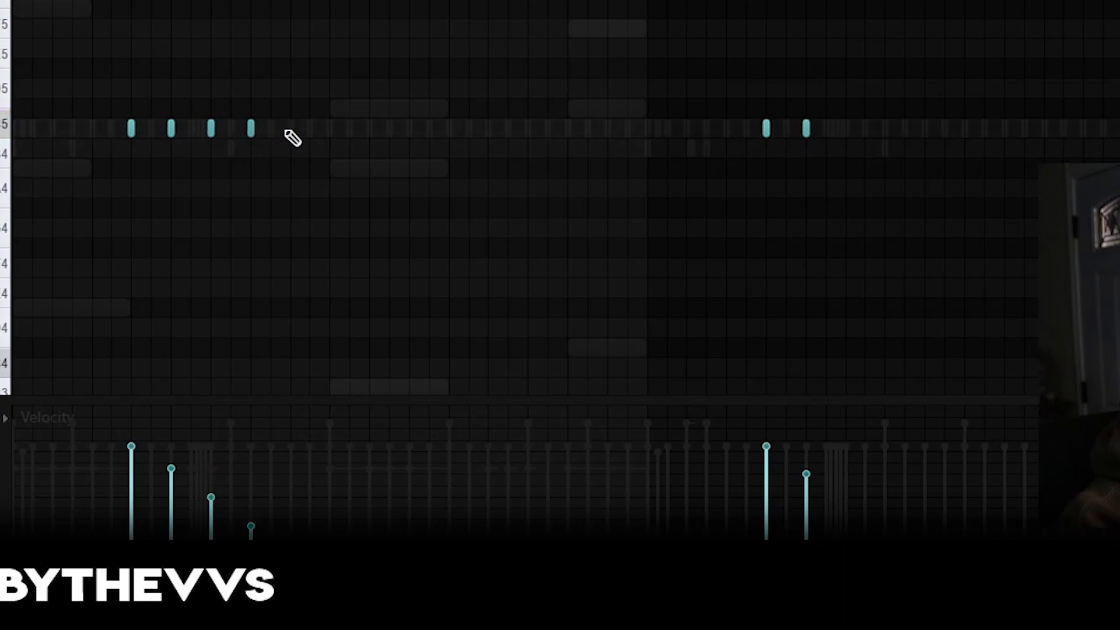
{"action": "key", "text": "space"}
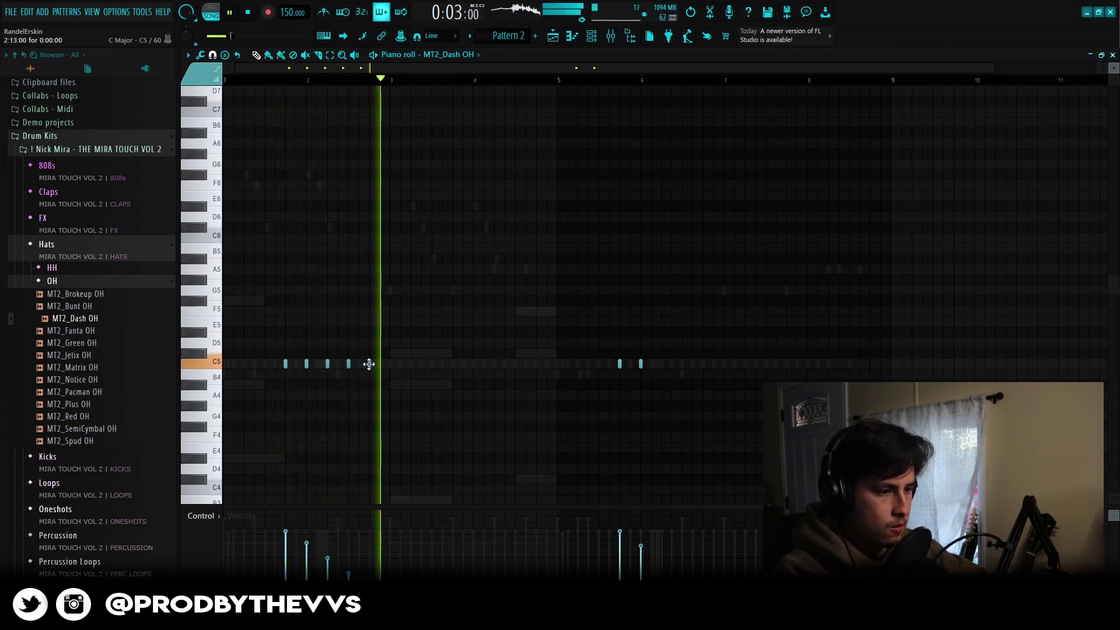
Replace the two open-hat notes in bars 5 and 6 with a copy of the five-note run from bars 1 and 2.
{"action": "left_click_drag", "start_coordinate": [610, 366], "coordinate": [675, 374]}
{"action": "key", "text": "Delete"}
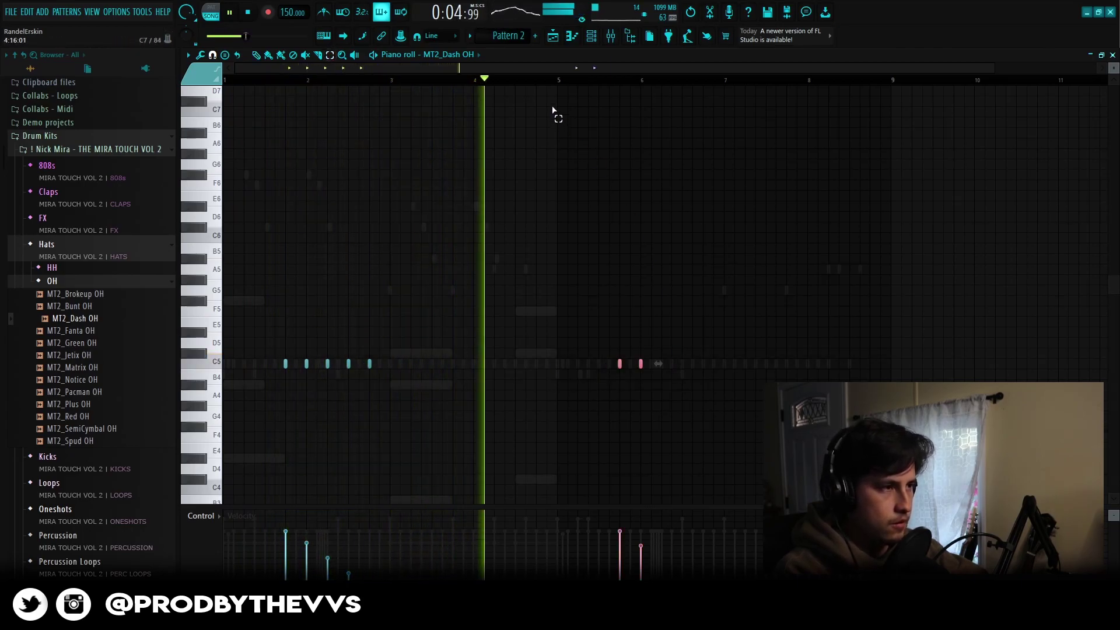
{"action": "left_click_drag", "start_coordinate": [559, 82], "coordinate": [3, 169]}
{"action": "key", "text": "ctrl+b"}
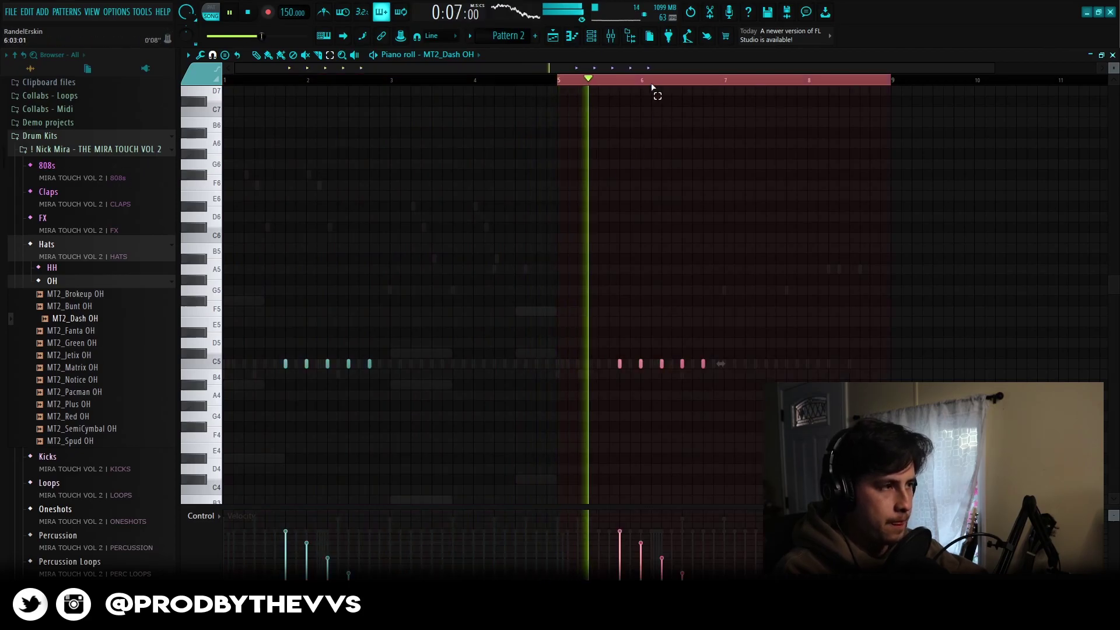
{"action": "key", "text": "ctrl+d"}
{"action": "key", "text": "F6"}
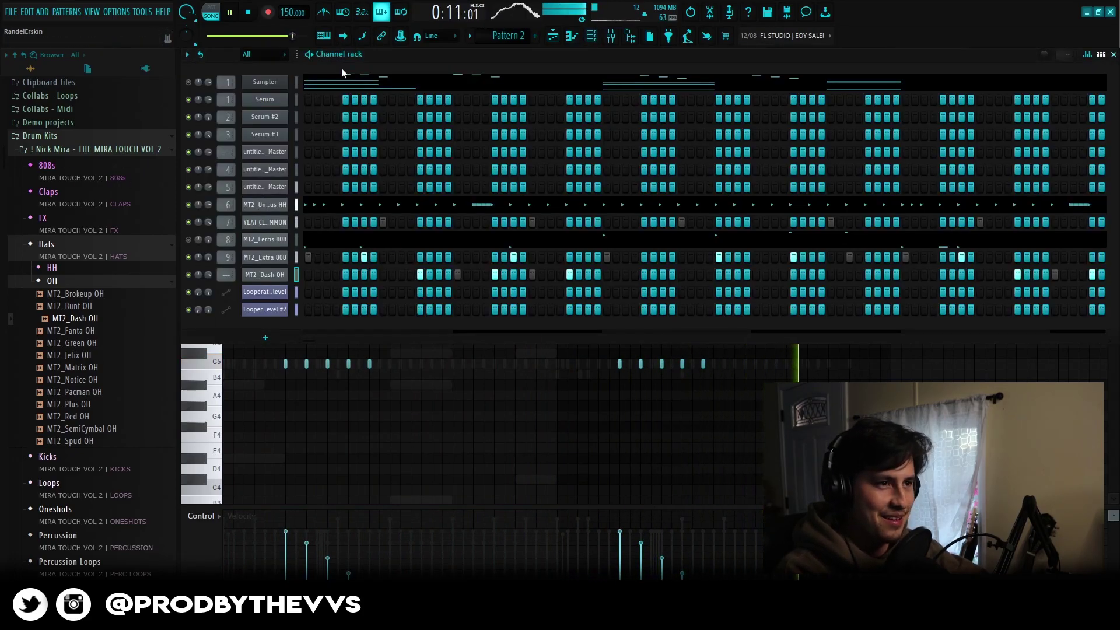
Isolate the first Serum channel in Pattern 1 by muting Serum #2.
{"action": "key", "text": "F6"}
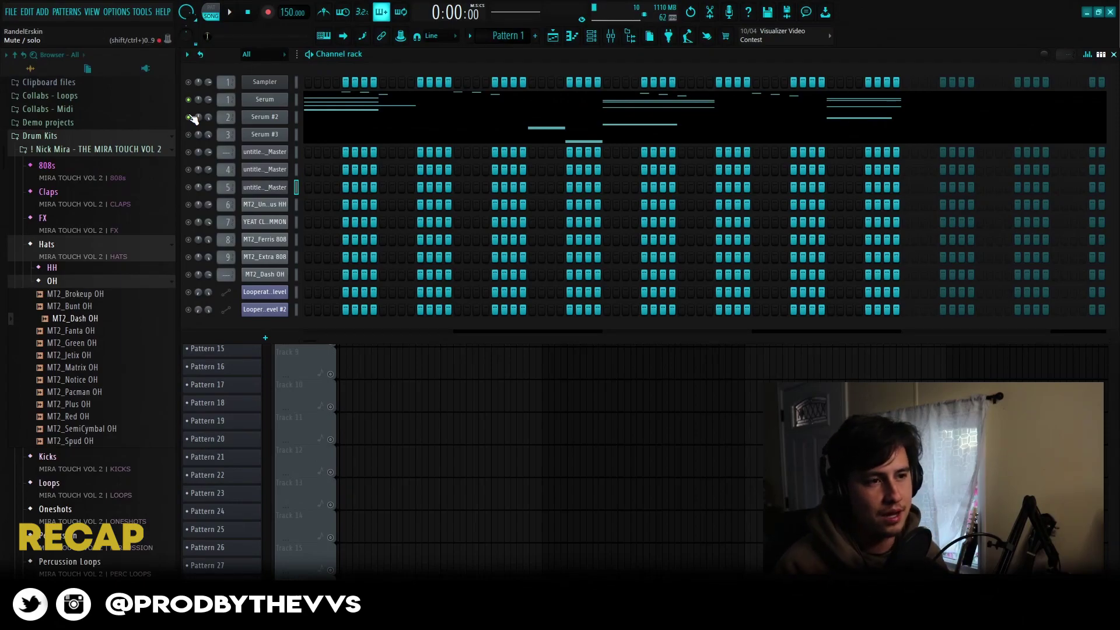
{"action": "left_click", "coordinate": [272, 103]}
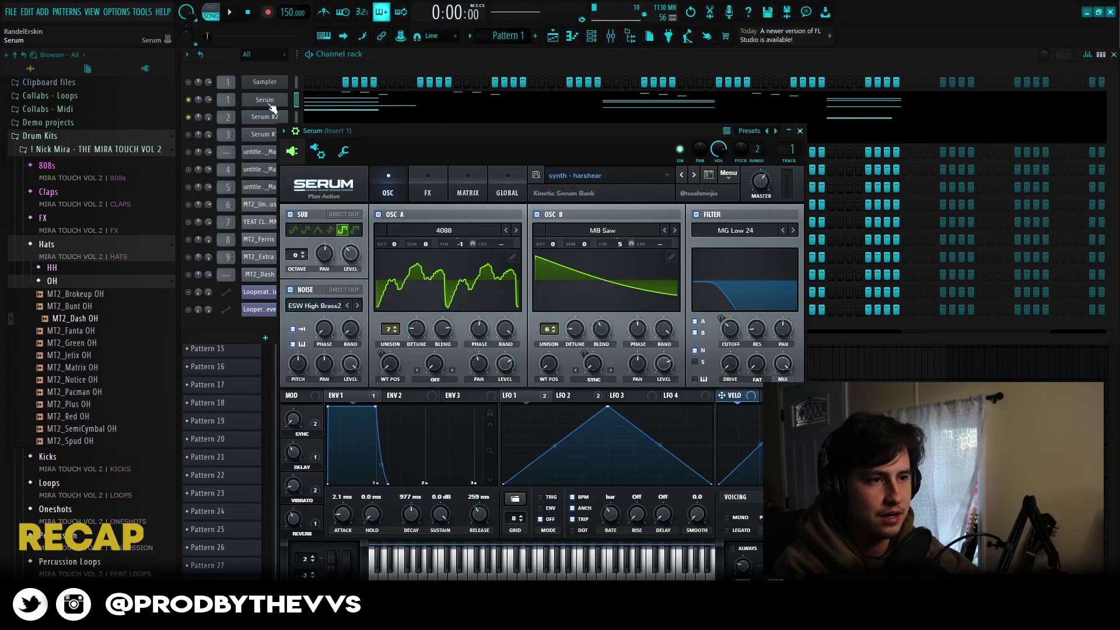
{"action": "left_click_drag", "start_coordinate": [193, 108], "coordinate": [210, 110]}
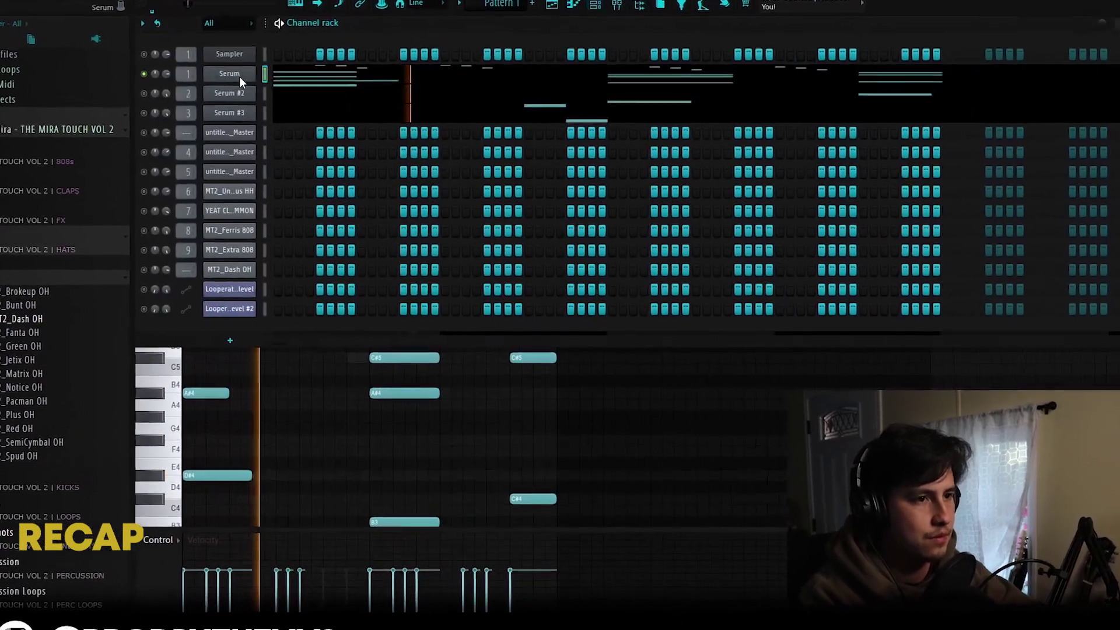
Review the first Serum's synth - harshear patch and the preset list of the Kinetic Serum Bank.
{"action": "left_click", "coordinate": [264, 100]}
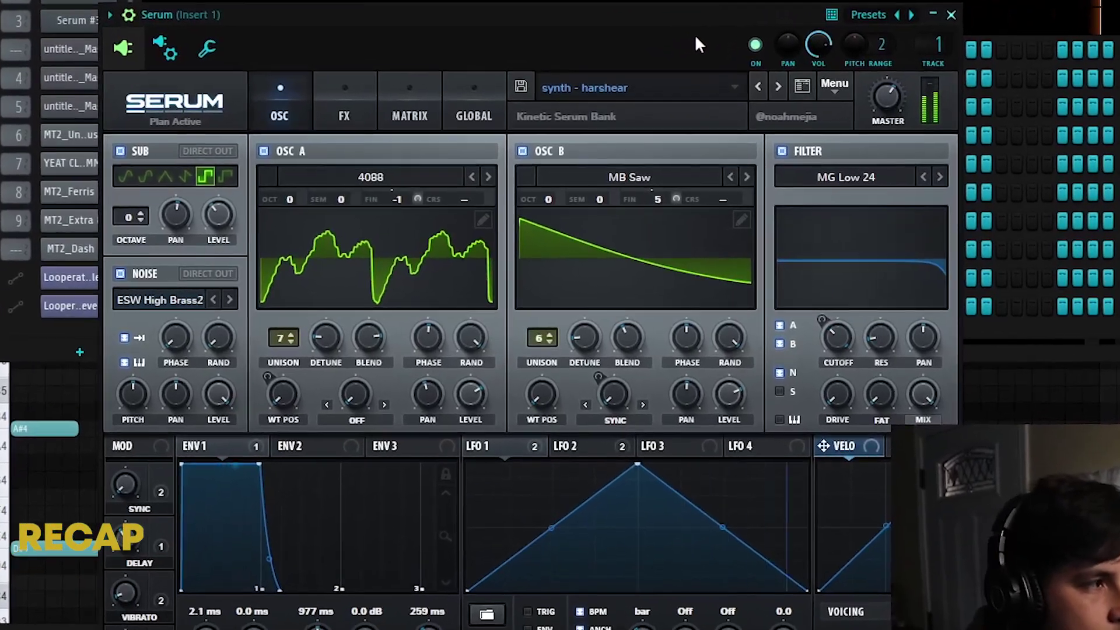
{"action": "left_click", "coordinate": [642, 92]}
{"action": "mouse_move", "coordinate": [602, 139]}
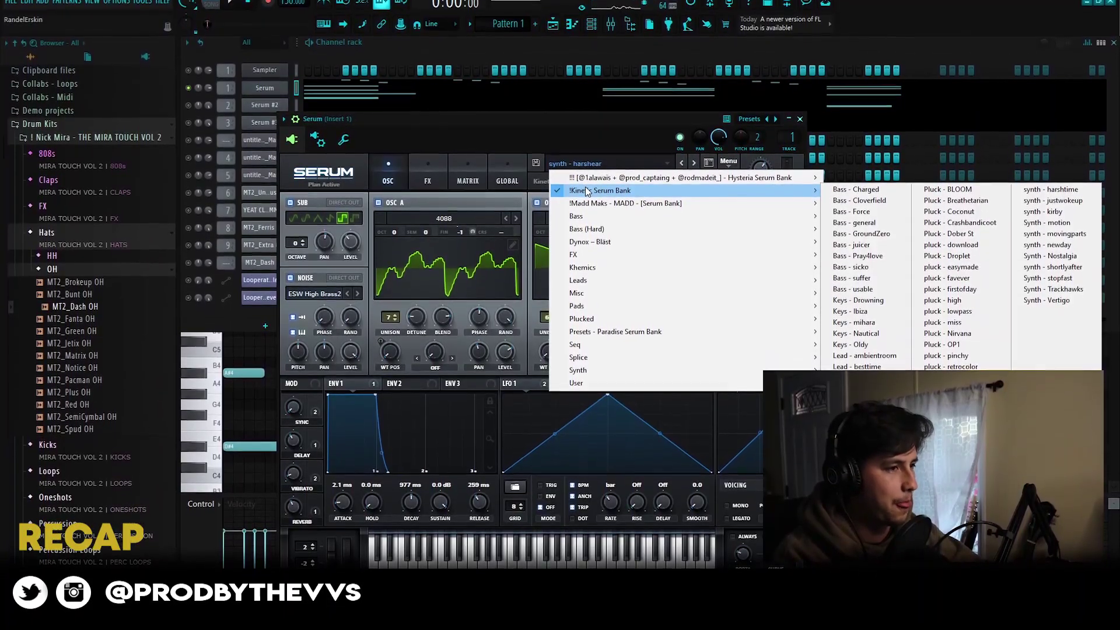
{"action": "left_click", "coordinate": [513, 54]}
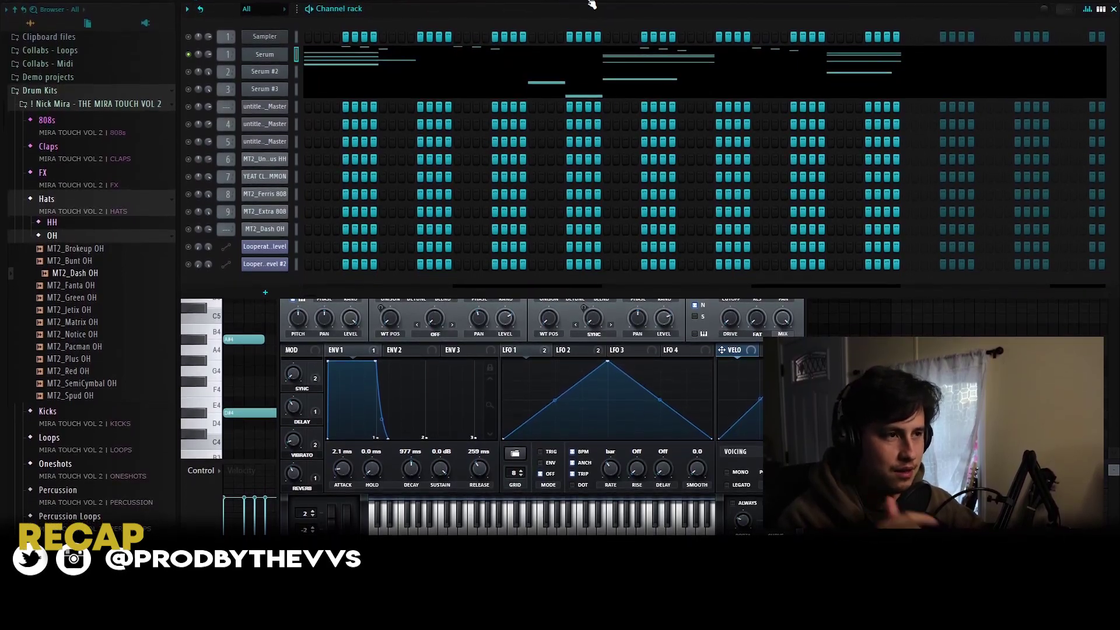
Open the Looperator effect on mixer Insert 1 to review its loop and filter steps.
{"action": "left_click", "coordinate": [611, 0]}
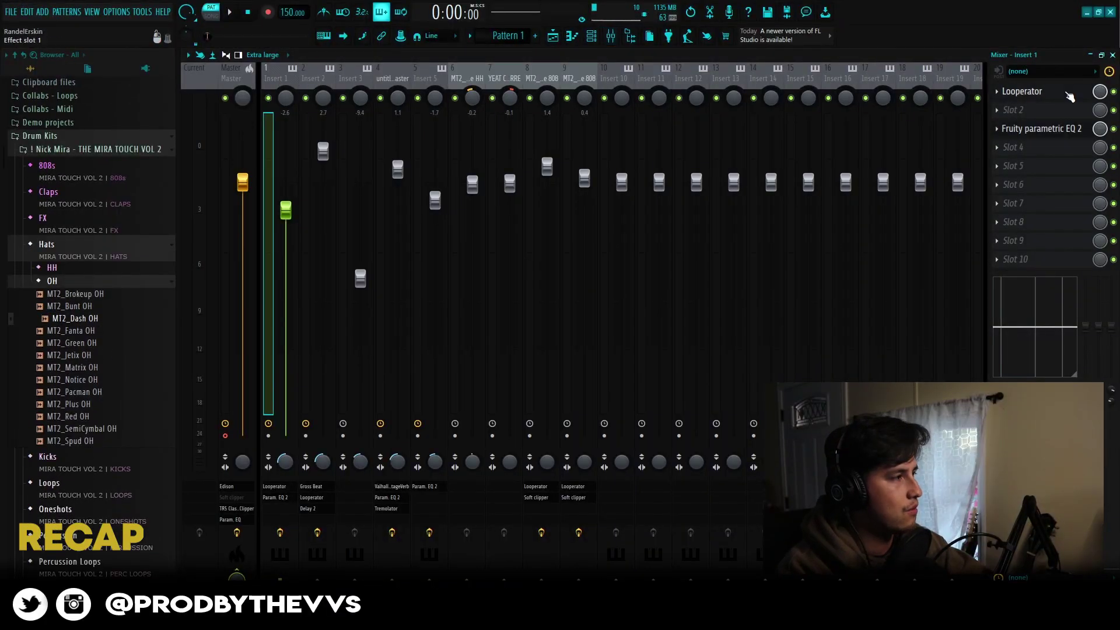
{"action": "left_click", "coordinate": [1069, 93]}
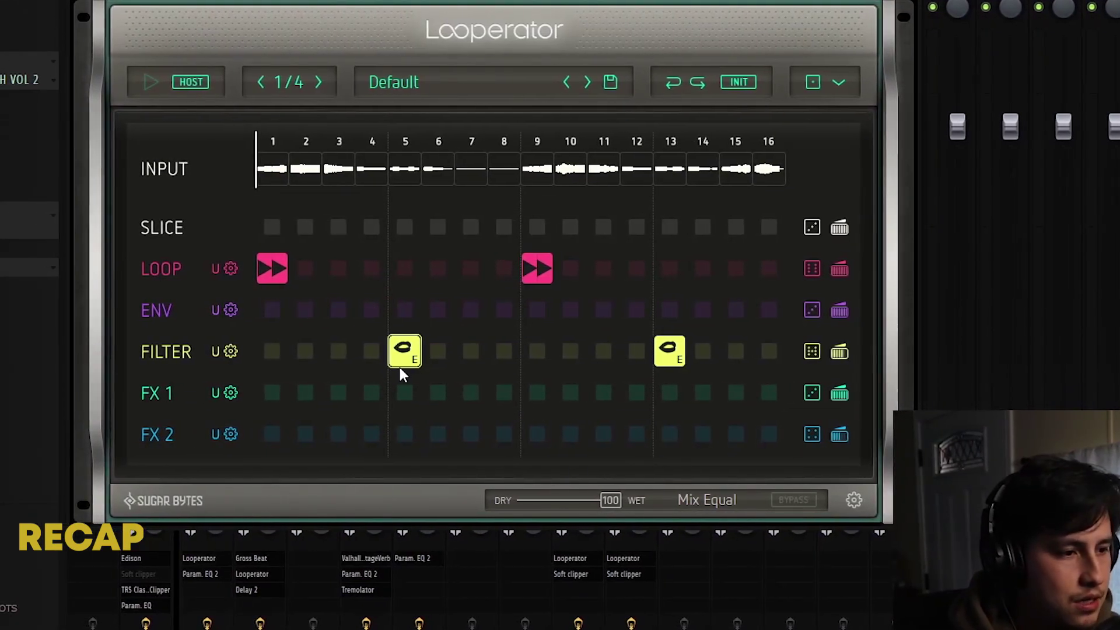
Inspect the filter choices for step 5 and the loop step 1 in Looperator, plus Fruity parametric EQ 2 on Insert 1.
{"action": "left_click", "coordinate": [405, 351]}
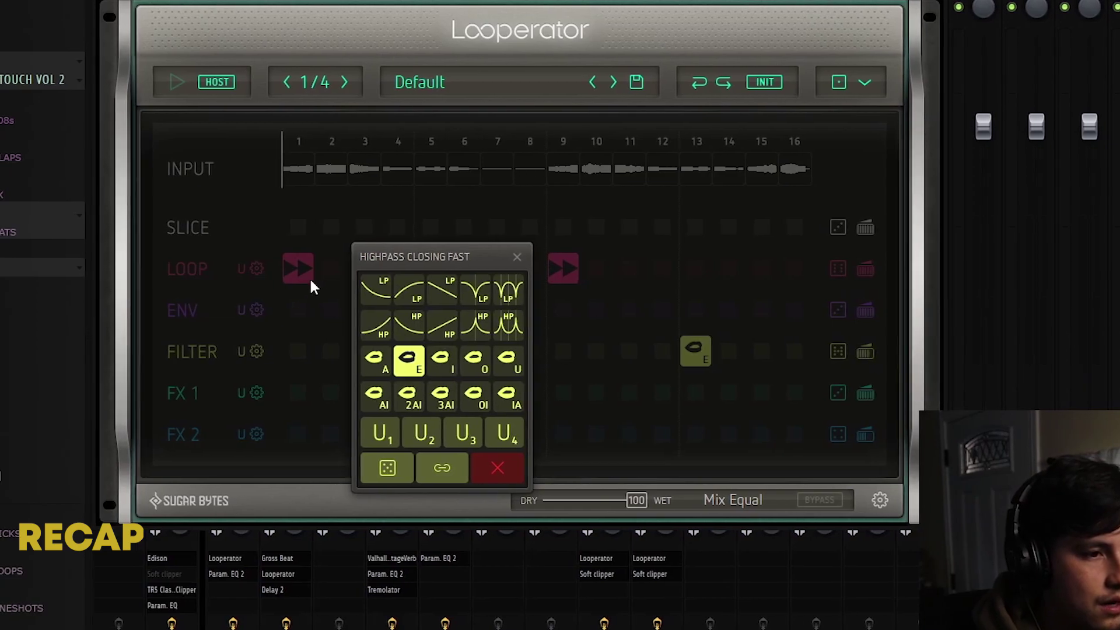
{"action": "left_click", "coordinate": [300, 275]}
{"action": "left_click", "coordinate": [300, 275]}
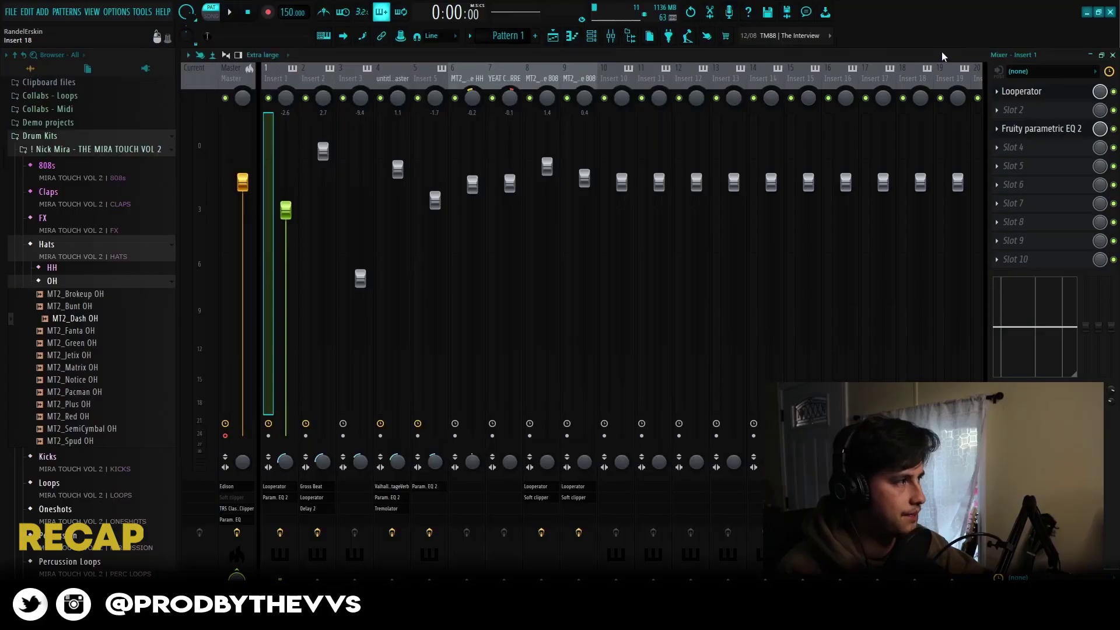
{"action": "left_click", "coordinate": [1020, 130]}
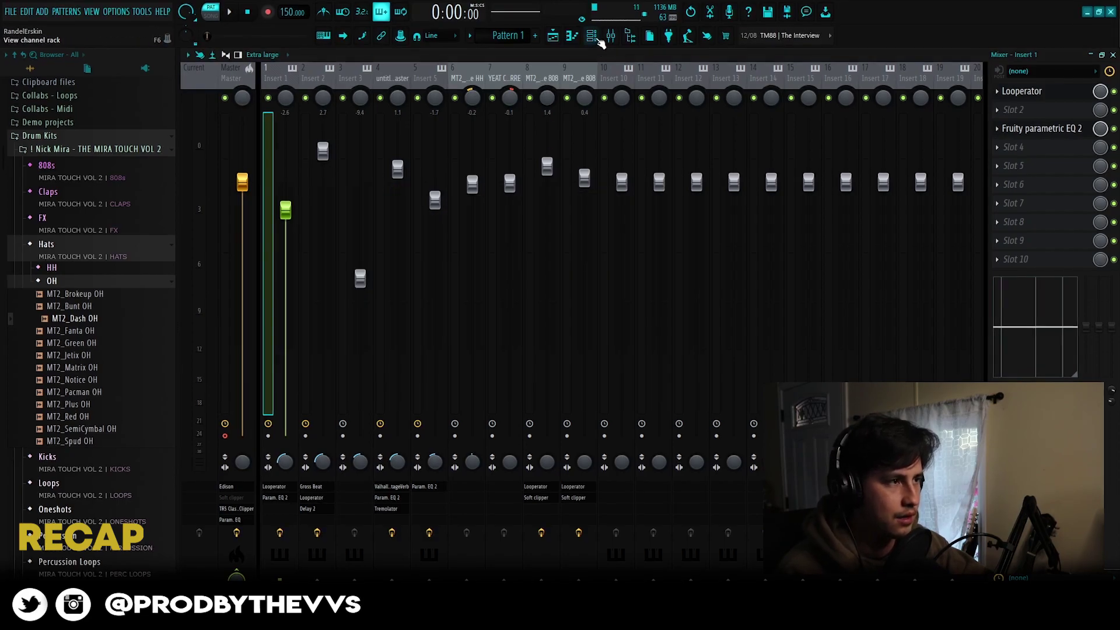
Open Serum #2 from the channel rack and review its sound.
{"action": "left_click", "coordinate": [591, 35]}
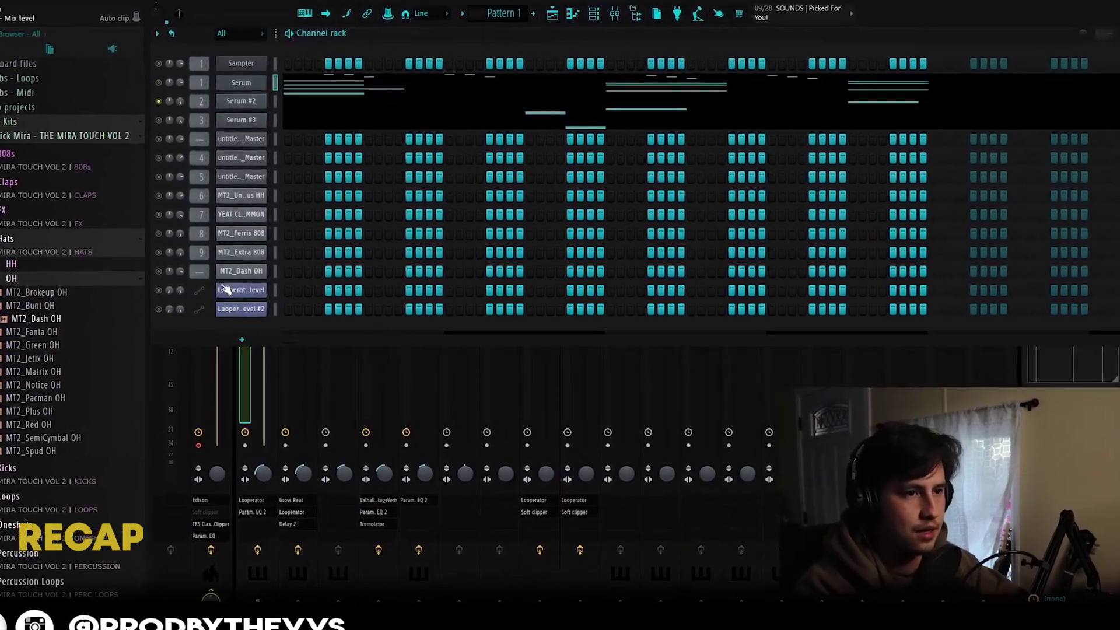
{"action": "left_click", "coordinate": [249, 107]}
{"action": "left_click", "coordinate": [250, 107]}
{"action": "left_click", "coordinate": [232, 93]}
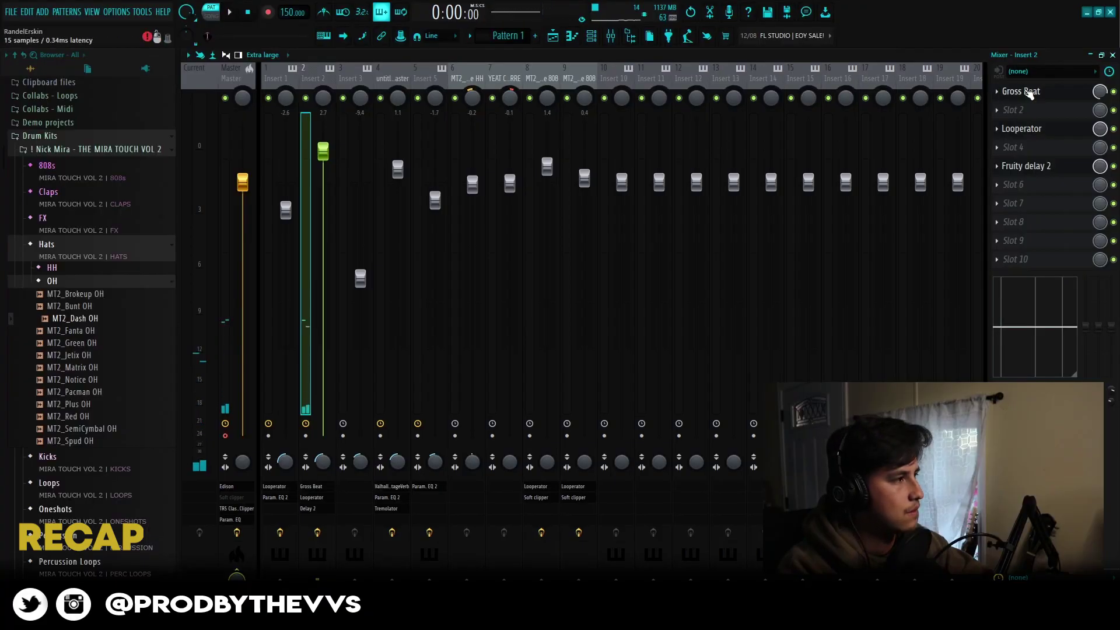
Review the Gross Beat, Looperator and Fruity delay 2 effects on mixer Insert 2.
{"action": "left_click", "coordinate": [1029, 93]}
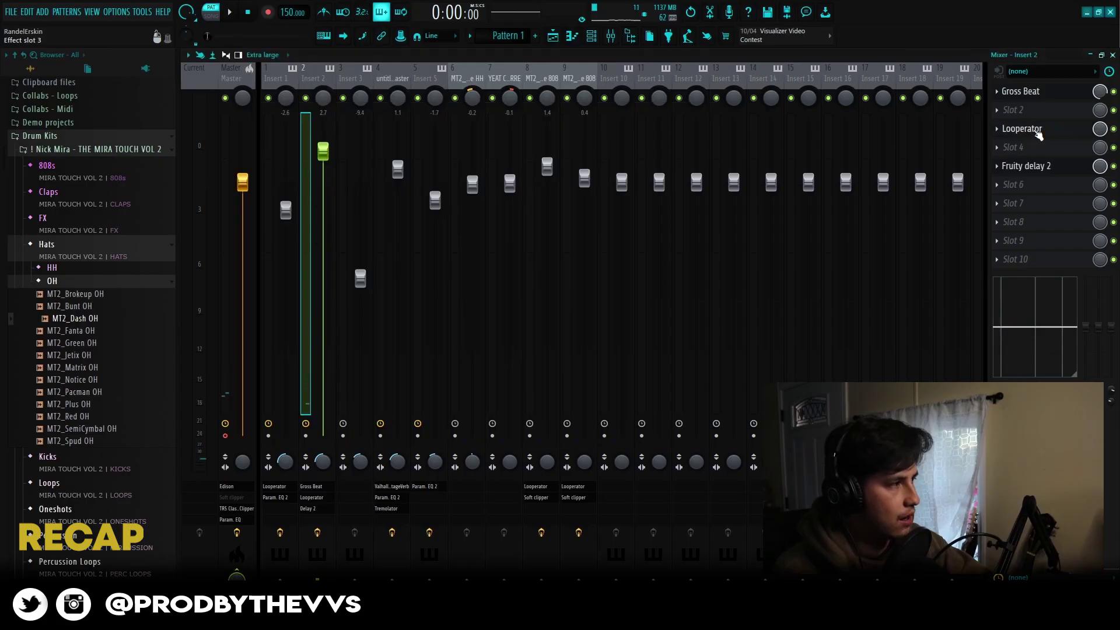
{"action": "left_click", "coordinate": [1021, 128]}
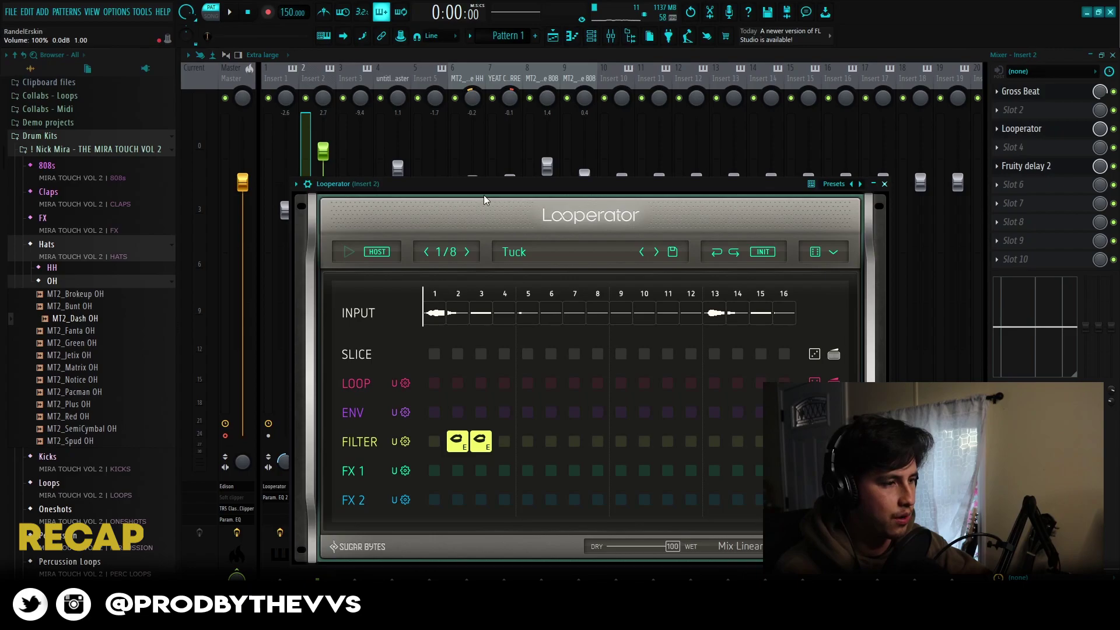
{"action": "left_click_drag", "start_coordinate": [495, 191], "coordinate": [426, 143]}
{"action": "left_click", "coordinate": [1015, 166]}
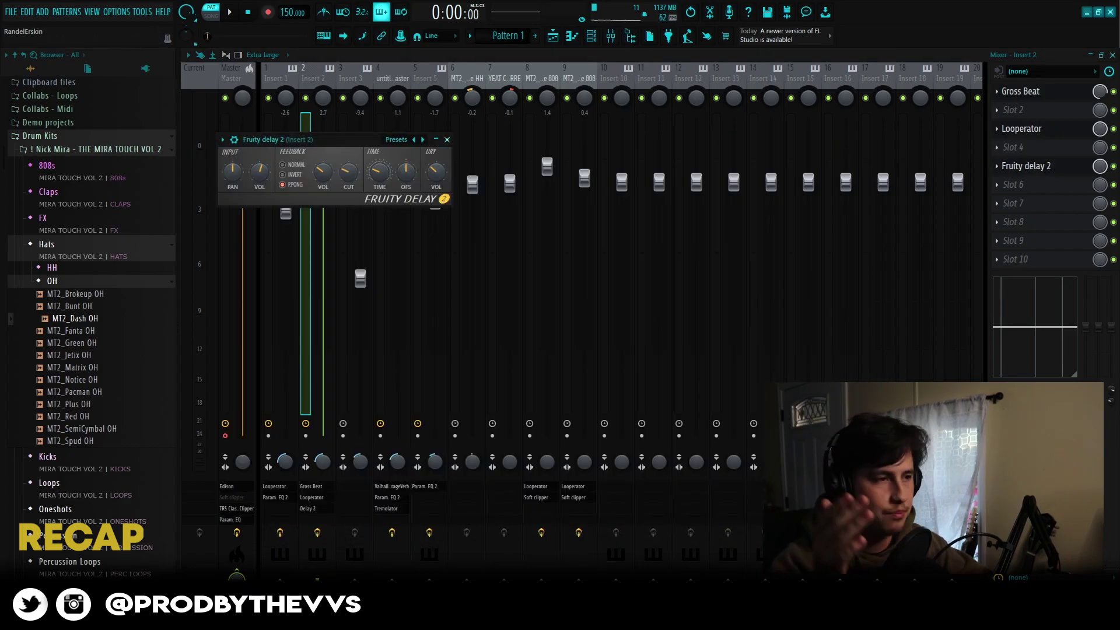
Listen to Serum #3 on its own with the LD - Fruity patch open, and check its mixer Insert 3.
{"action": "left_click", "coordinate": [592, 36]}
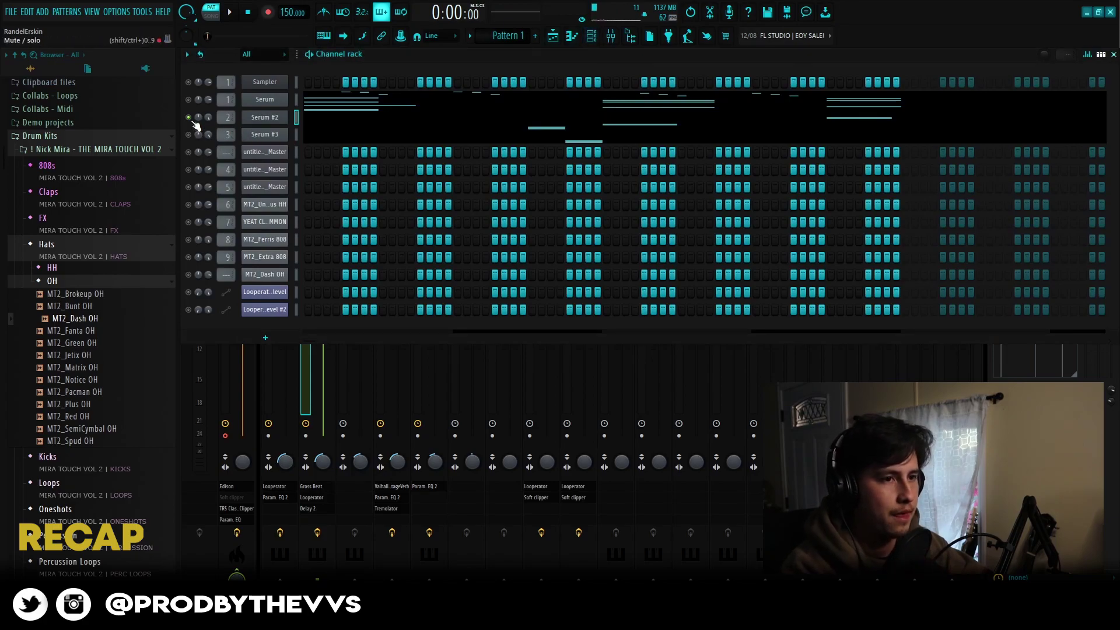
{"action": "left_click", "coordinate": [262, 139]}
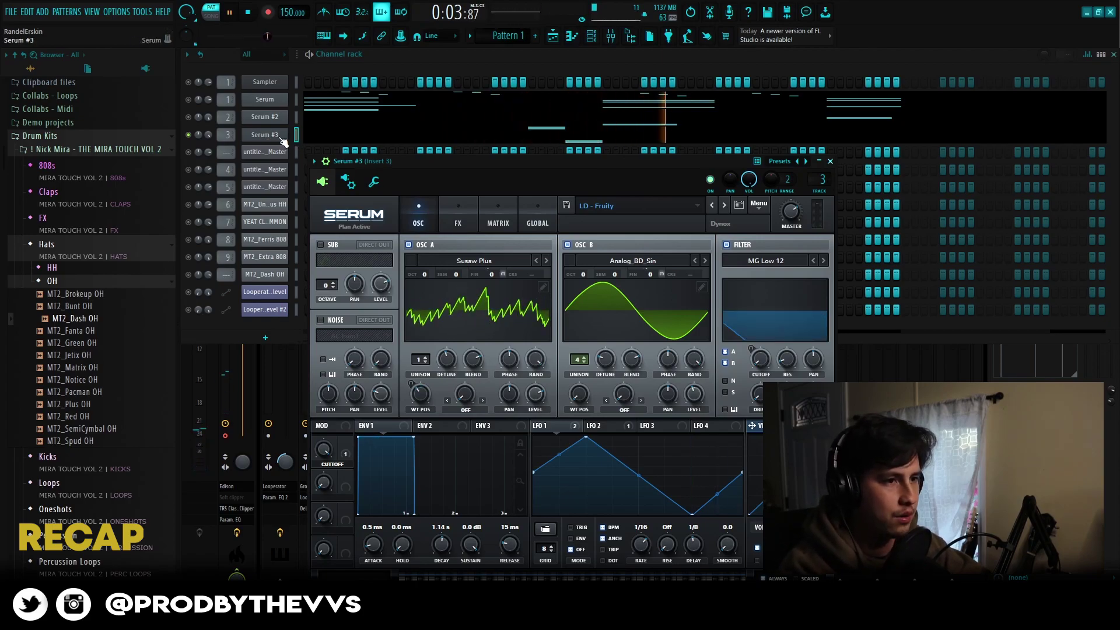
{"action": "left_click", "coordinate": [609, 37]}
{"action": "key", "text": "space"}
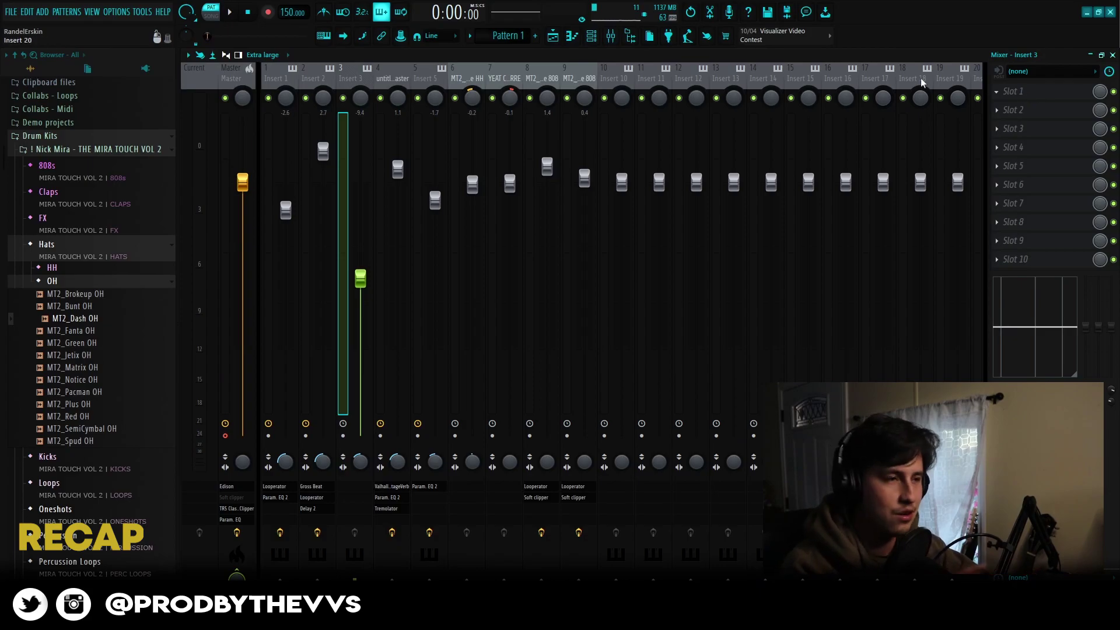
Compare the effect chains on mixer Inserts 2 and 1, including the Looperator on Insert 1.
{"action": "left_click", "coordinate": [319, 82]}
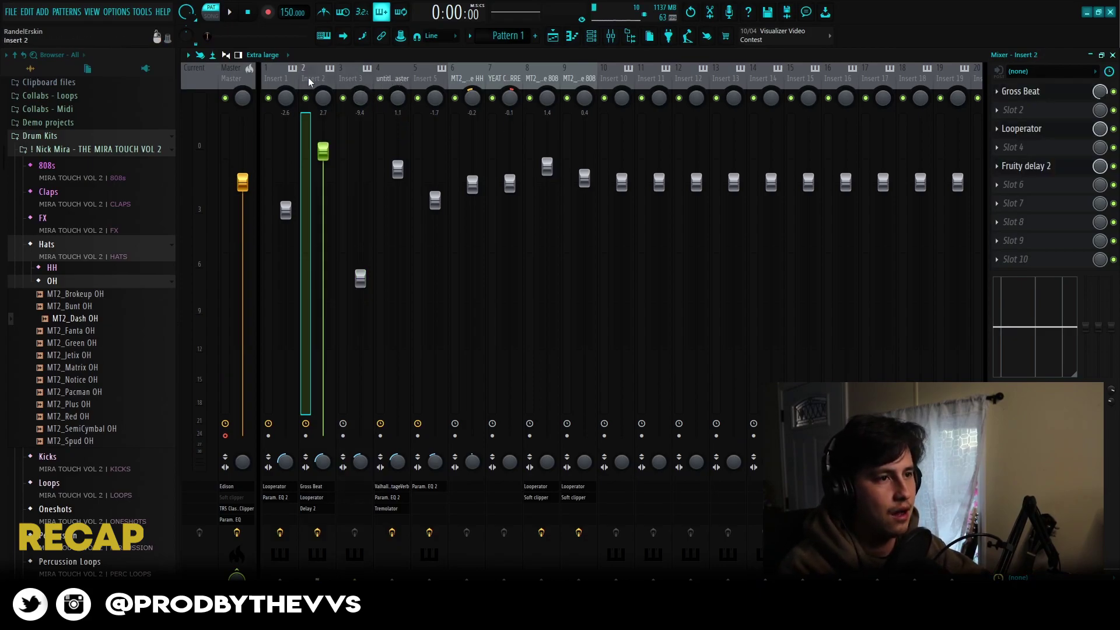
{"action": "left_click", "coordinate": [285, 80]}
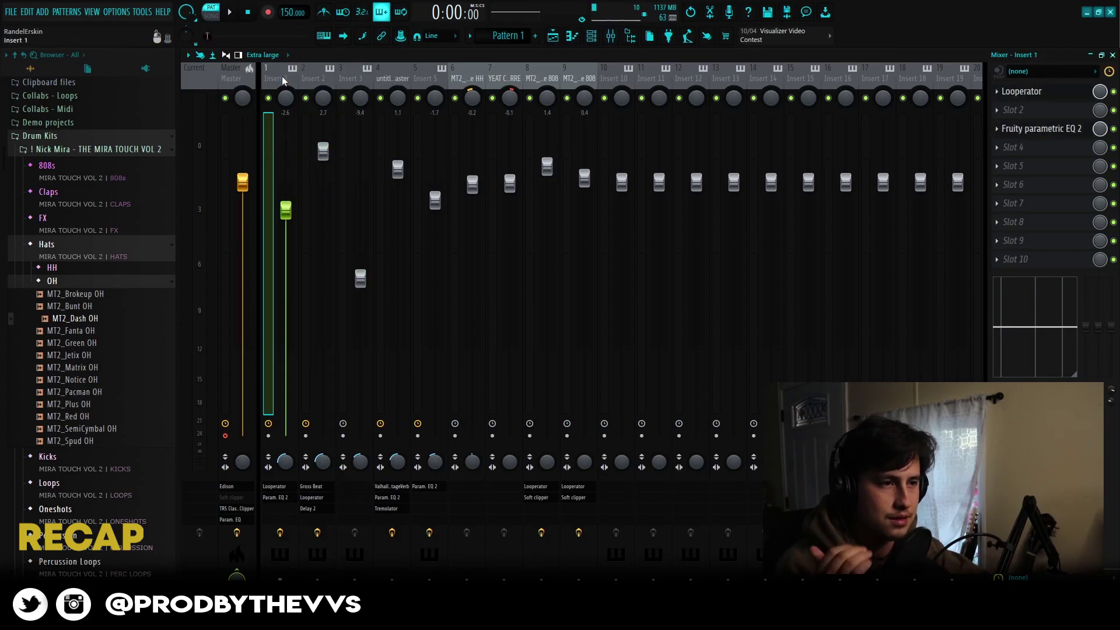
{"action": "left_click", "coordinate": [1039, 98]}
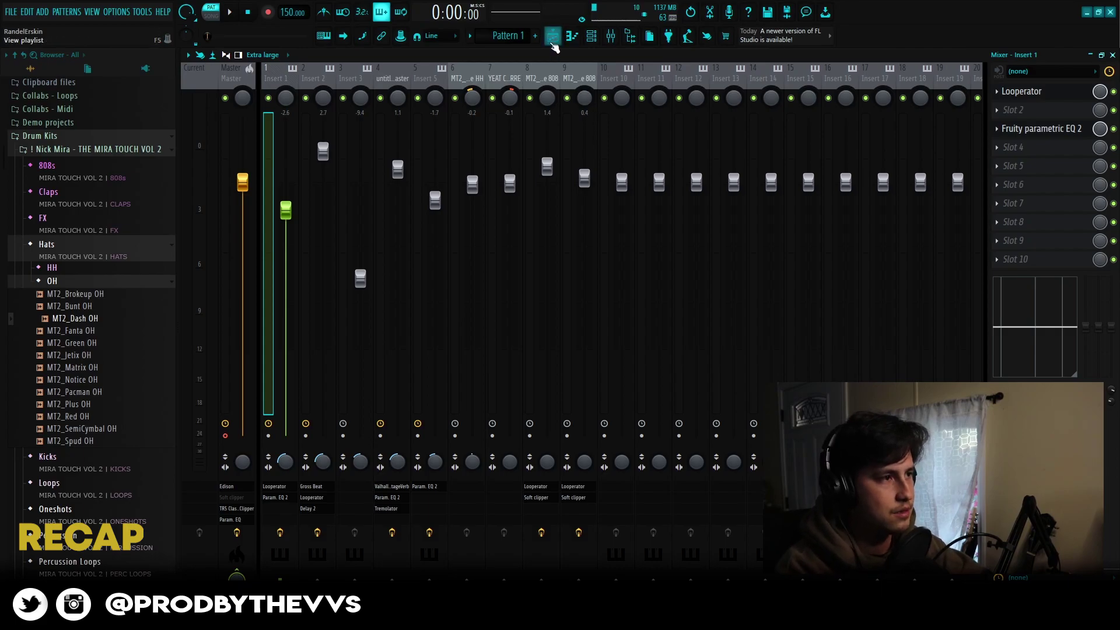
Arm mixer Inserts 1 to 3 for recording and disarm the Master track.
{"action": "left_click", "coordinate": [553, 43]}
{"action": "key", "text": "F9"}
{"action": "key", "text": "Right"}
{"action": "key", "text": "Right"}
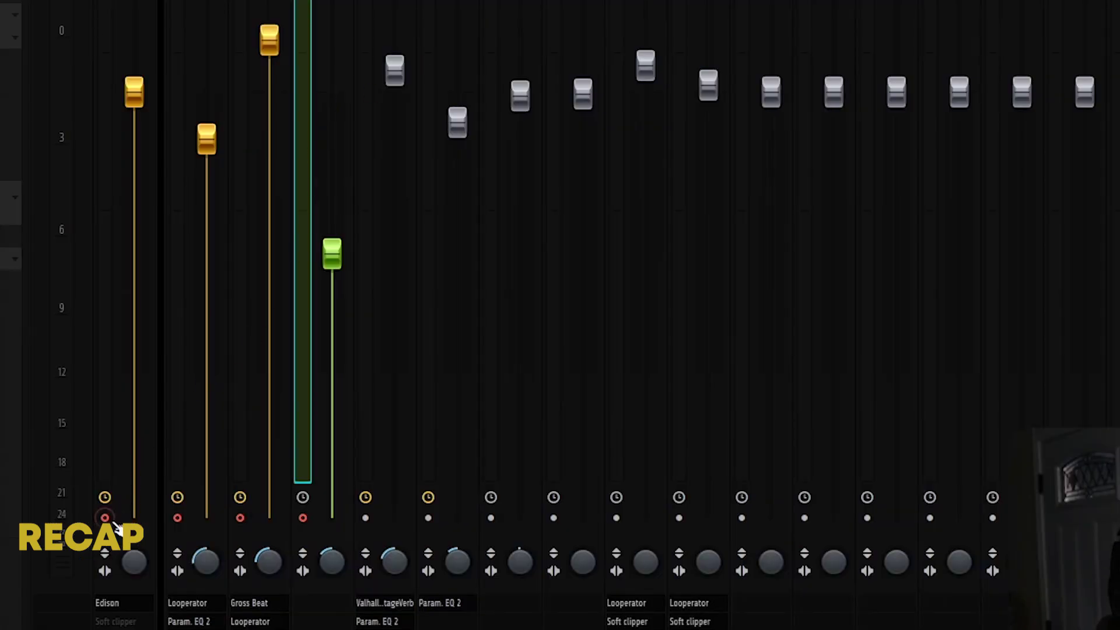
{"action": "key", "text": "Left"}
{"action": "key", "text": "Left"}
{"action": "key", "text": "Left"}
{"action": "key", "text": "ctrl+r"}
{"action": "left_click", "coordinate": [840, 142]}
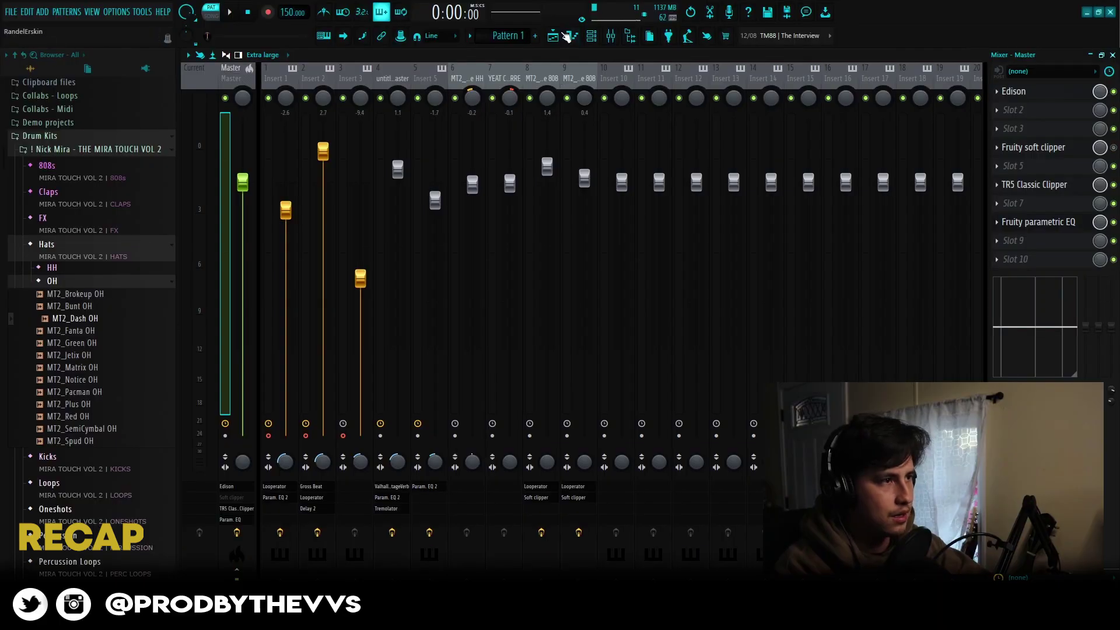
Open the channel settings of the rendered Master clip on playlist Track 2 and listen to it.
{"action": "left_click", "coordinate": [560, 36]}
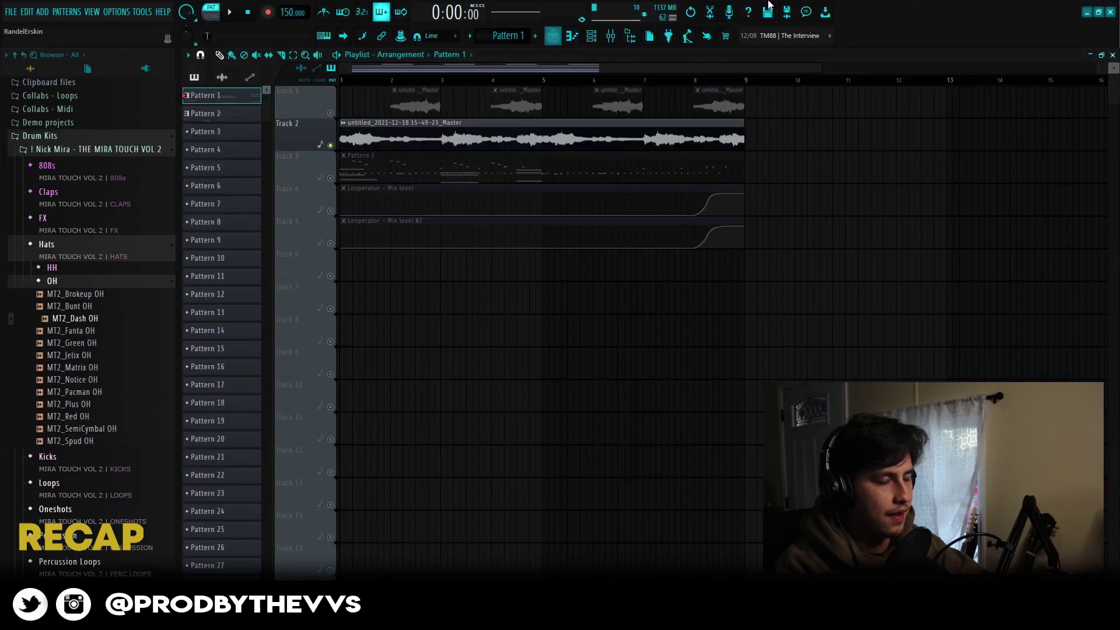
{"action": "double_click", "coordinate": [360, 136]}
{"action": "left_click_drag", "start_coordinate": [337, 473], "coordinate": [528, 238]}
{"action": "key", "text": "space"}
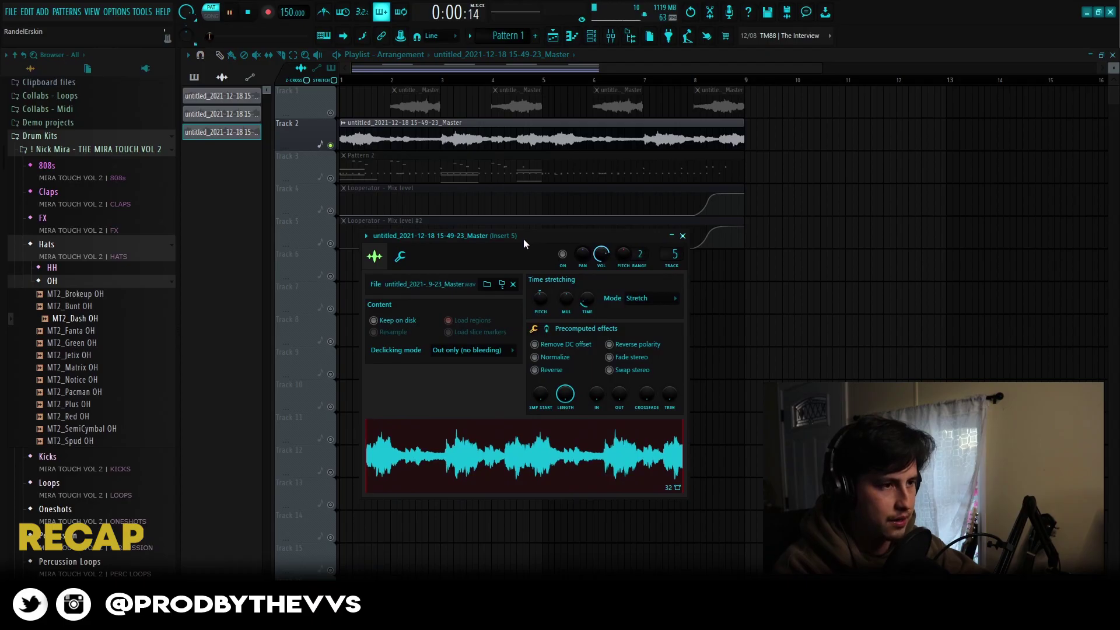
{"action": "key", "text": "Escape"}
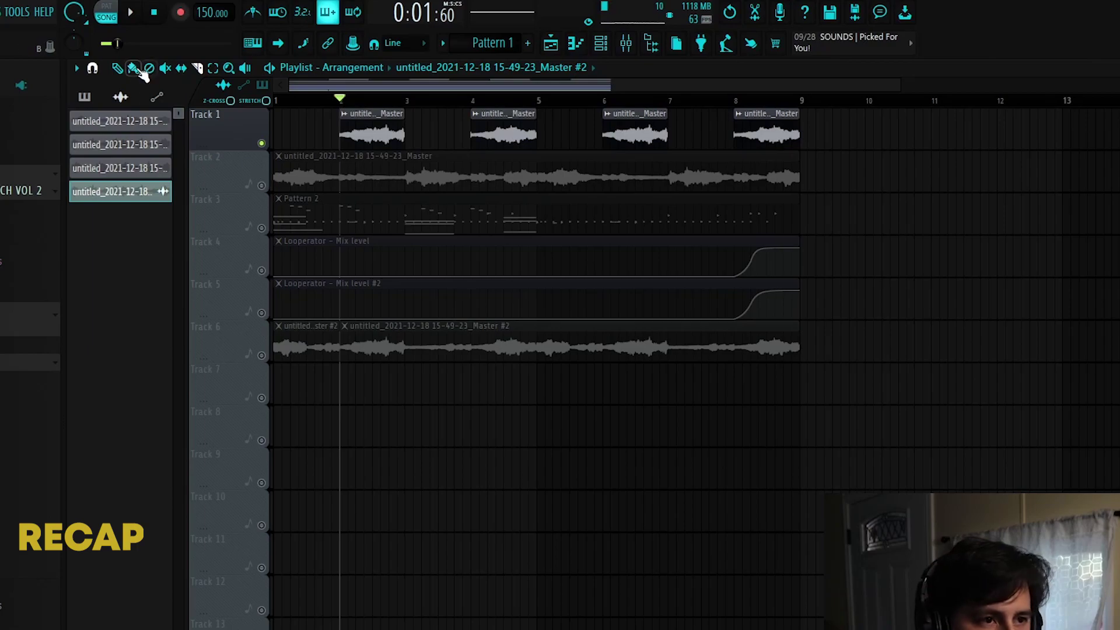
Listen to the Master clips on Track 1 and review their channel's reverse and pitch settings.
{"action": "key", "text": "space"}
{"action": "key", "text": "space"}
{"action": "double_click", "coordinate": [366, 129]}
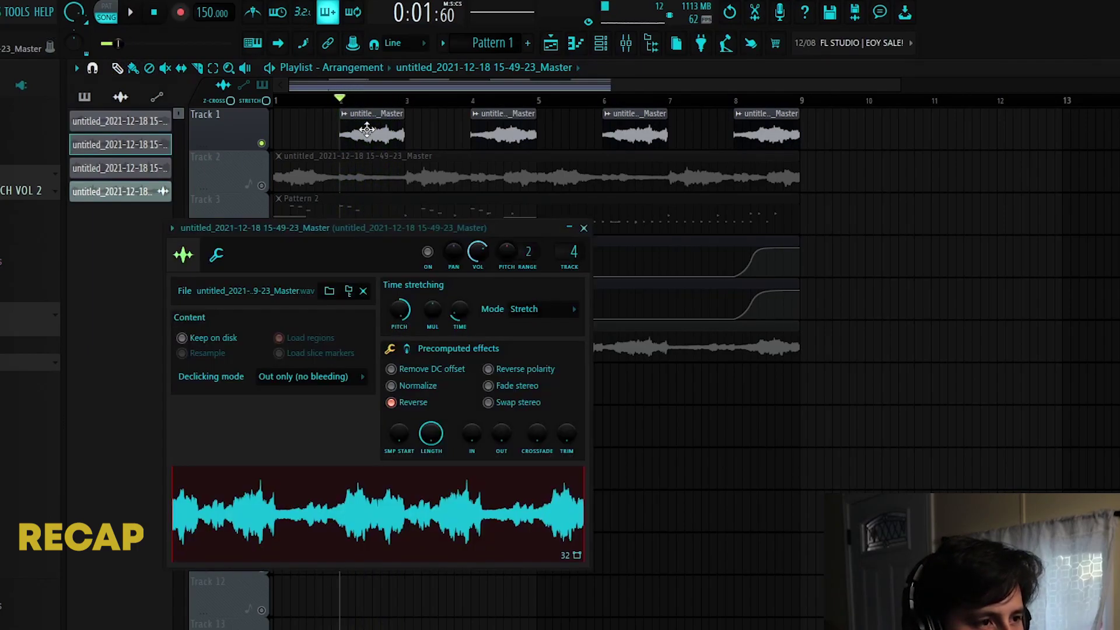
{"action": "key", "text": "Escape"}
{"action": "key", "text": "space"}
{"action": "key", "text": "space"}
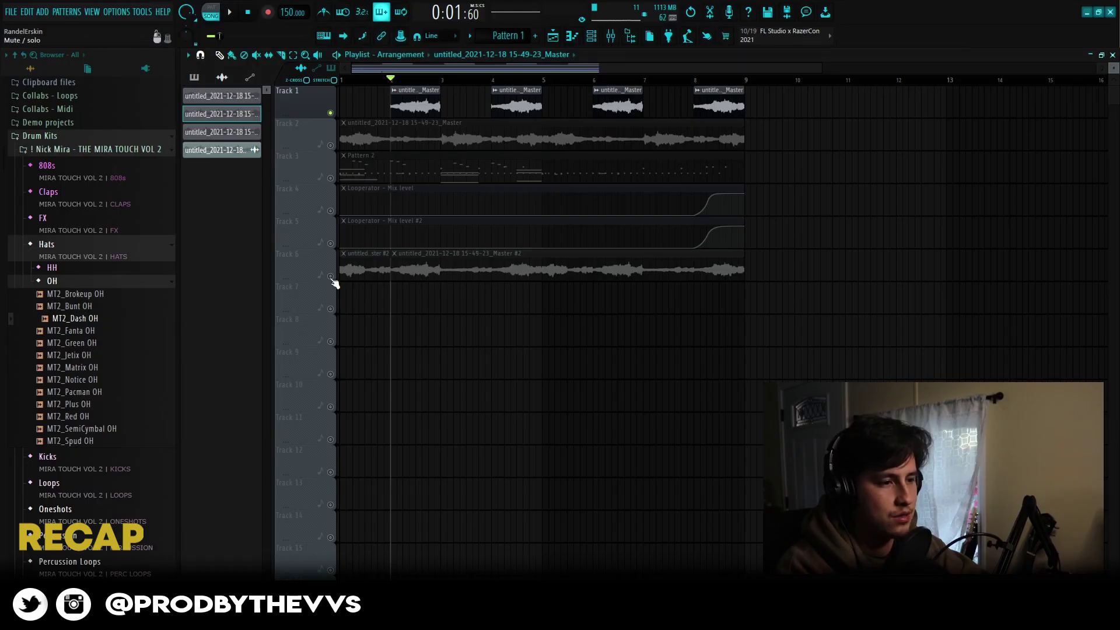
Unmute Track 6, remove its short clip in bar 1 and extend the remaining Master #2 clip back to bar 1.
{"action": "left_click", "coordinate": [330, 277]}
{"action": "double_click", "coordinate": [394, 270]}
{"action": "key", "text": "Escape"}
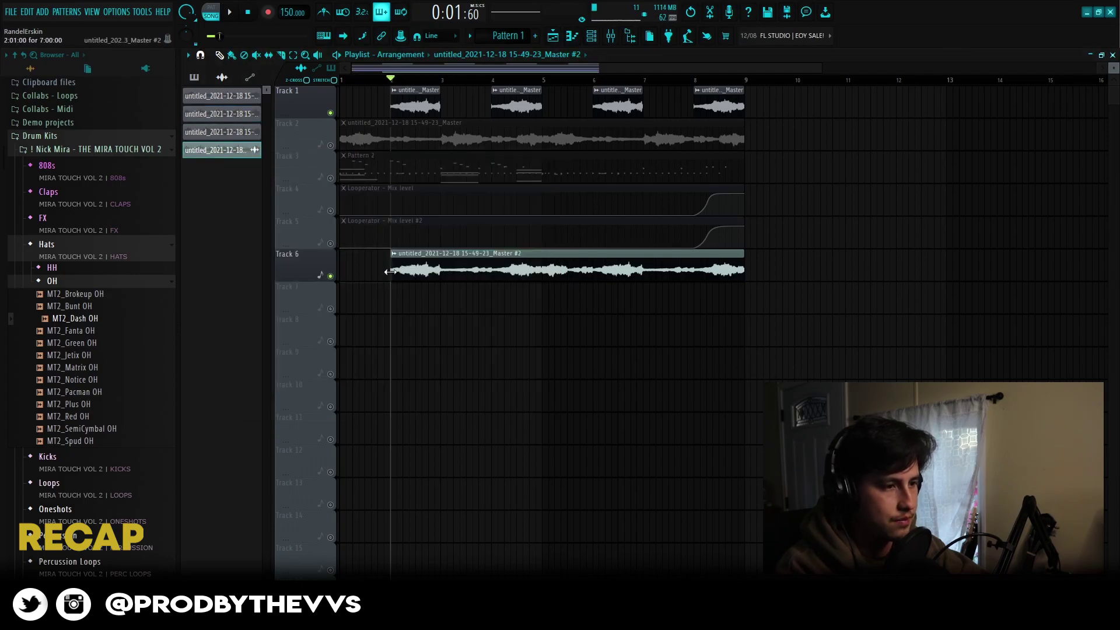
{"action": "double_click", "coordinate": [442, 274]}
{"action": "key", "text": "Escape"}
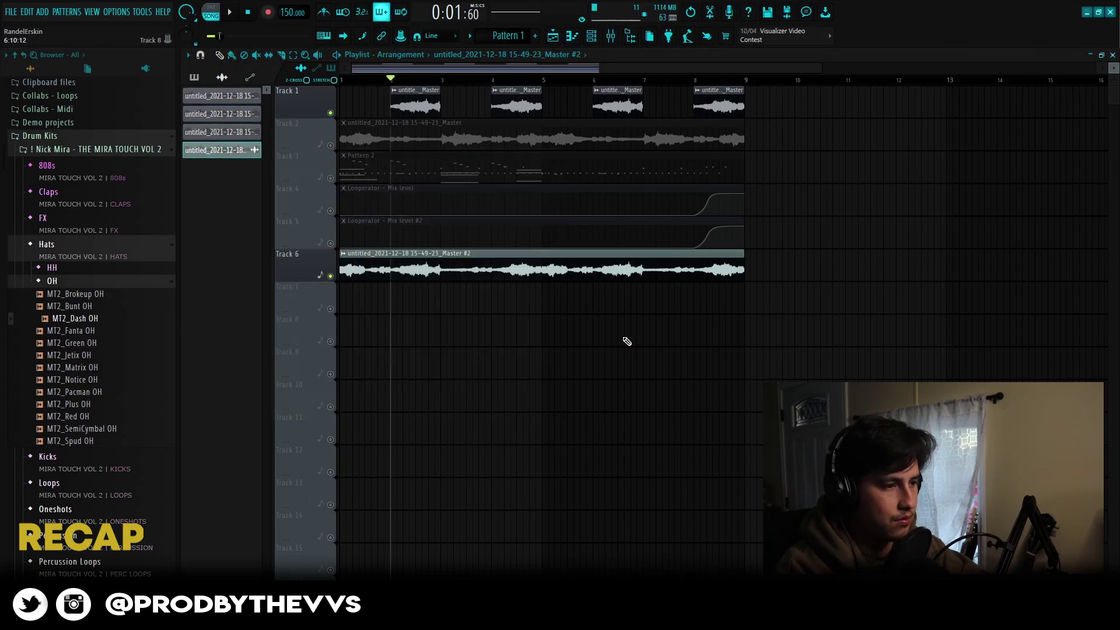